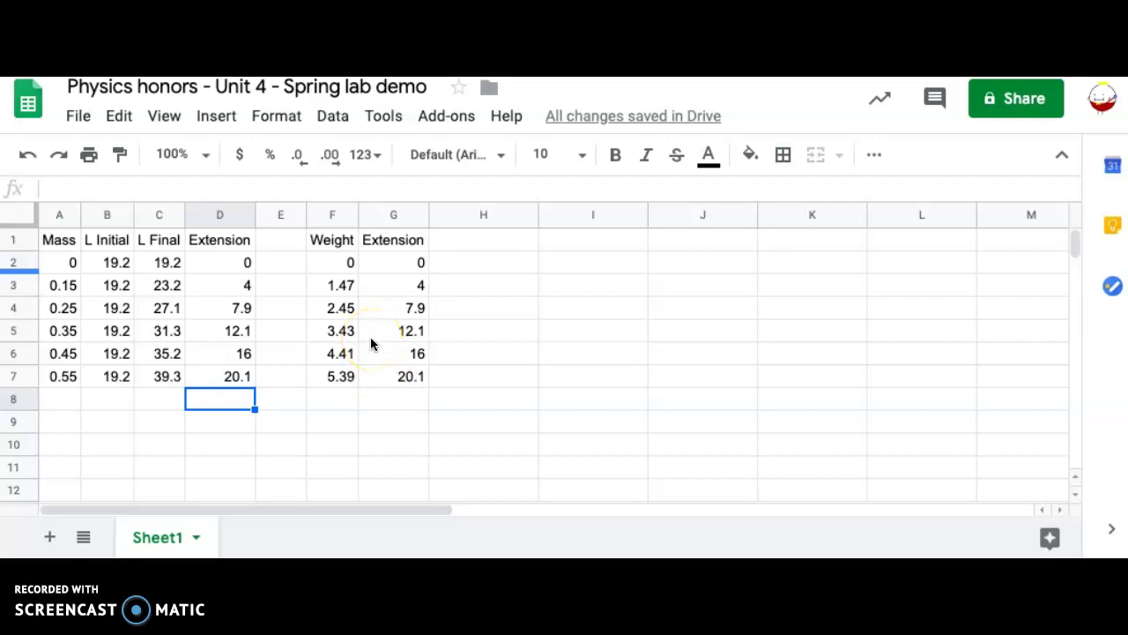
Select row 2, which holds the zero-mass measurement
click(19, 261)
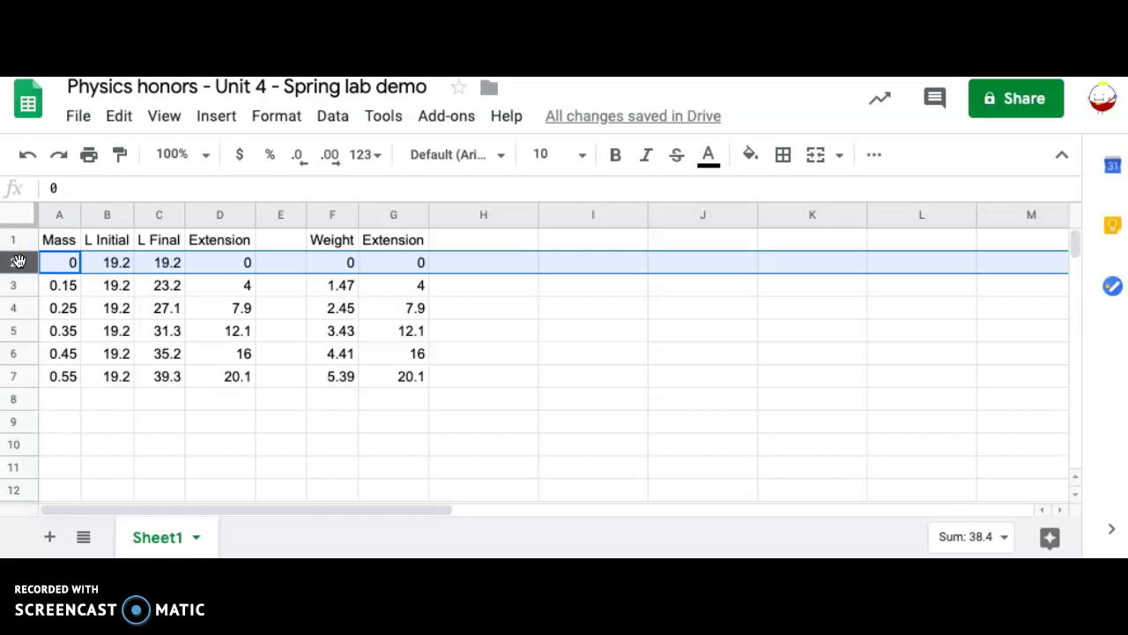
Enter the note 'kx+b' in cell I2
click(585, 263)
text(k)
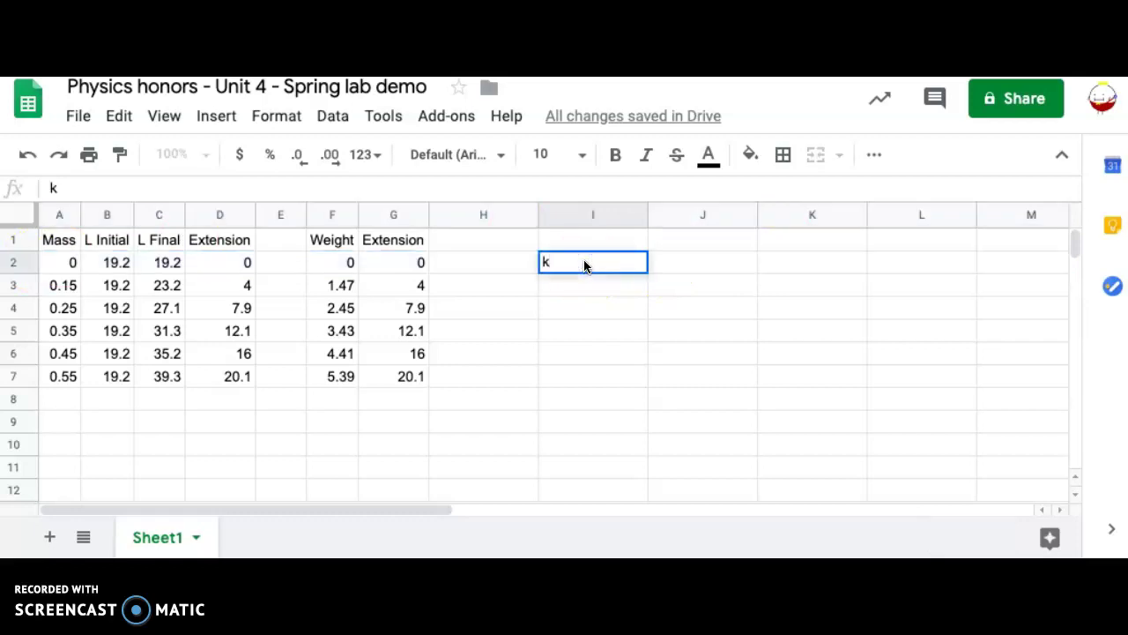
text(x+b)
click(550, 259)
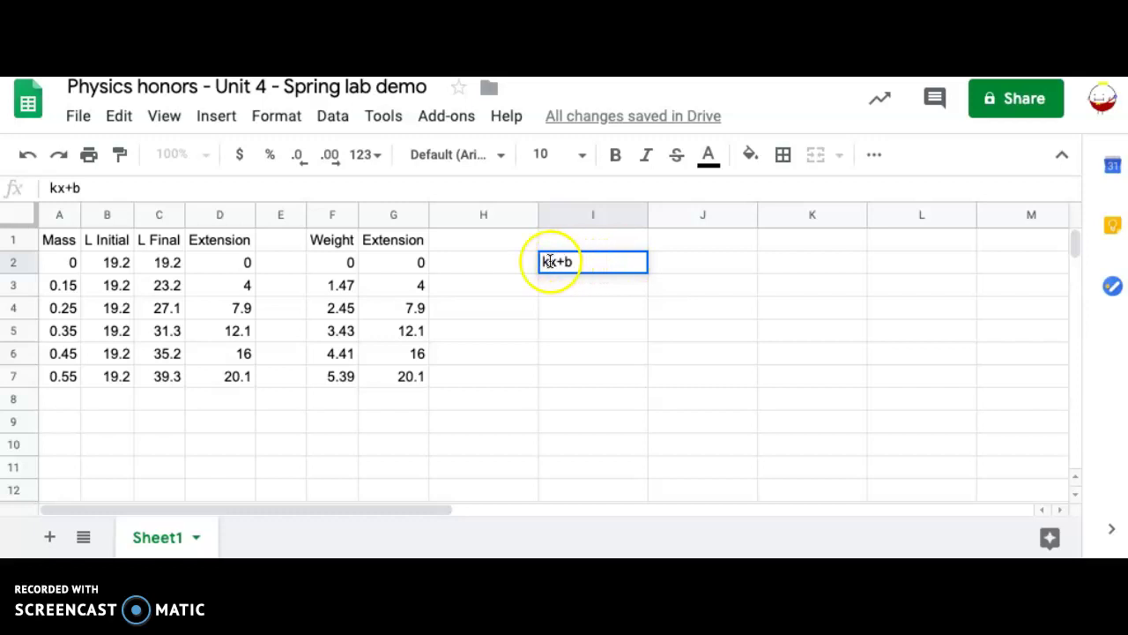
click(570, 259)
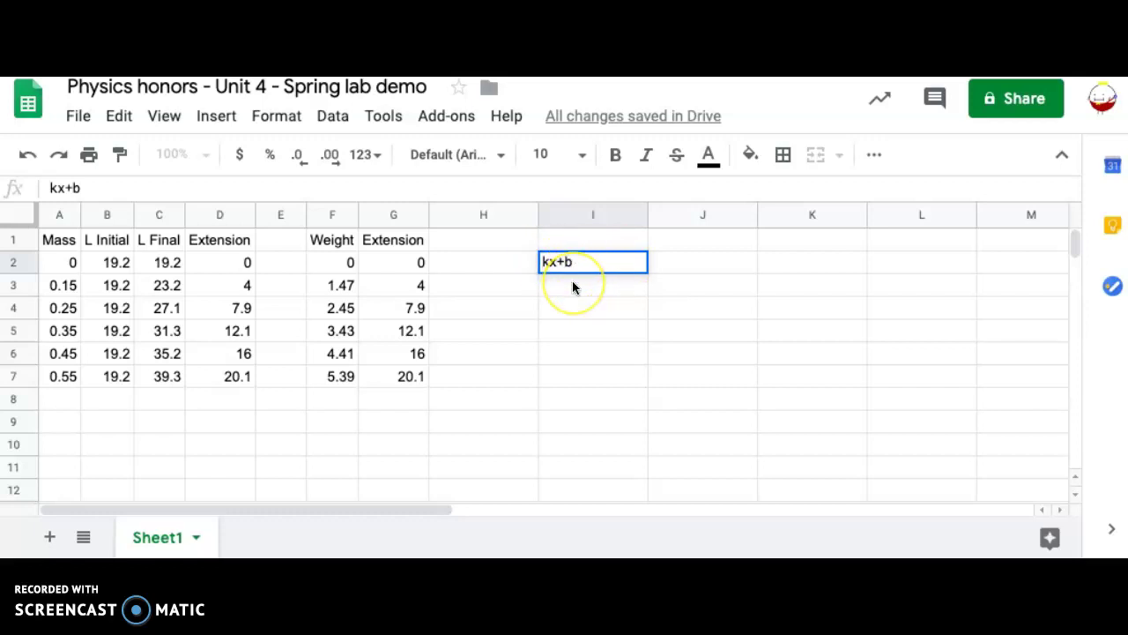
Enter the note 'b=minimum weight to begin stretching' in cell I3
click(572, 286)
text(b)
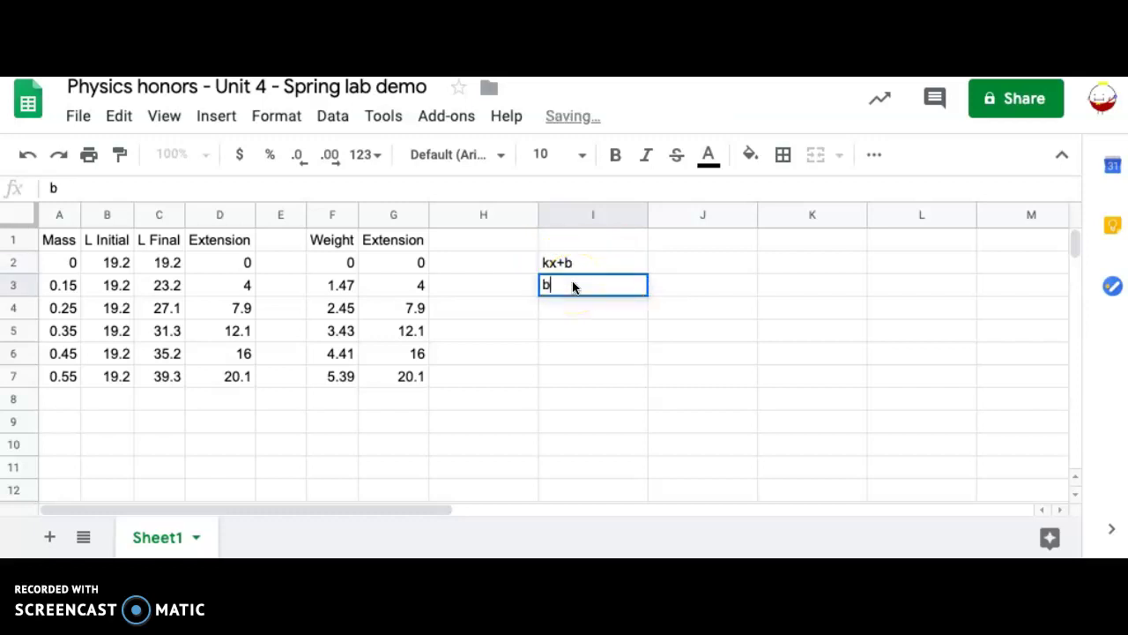
text(=mi)
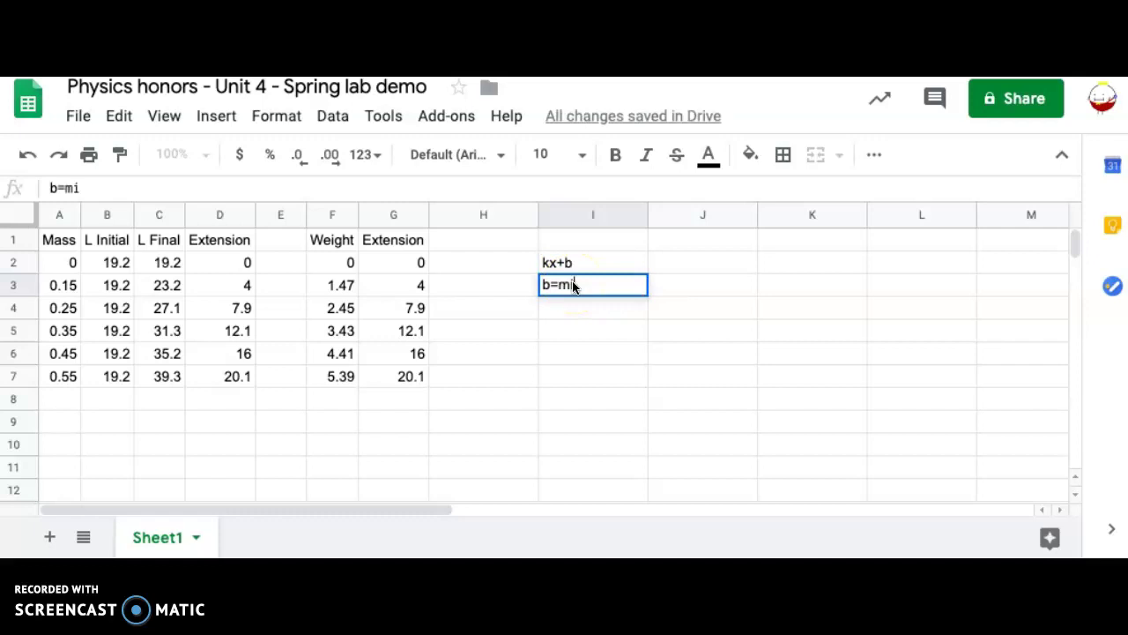
text(nimum w)
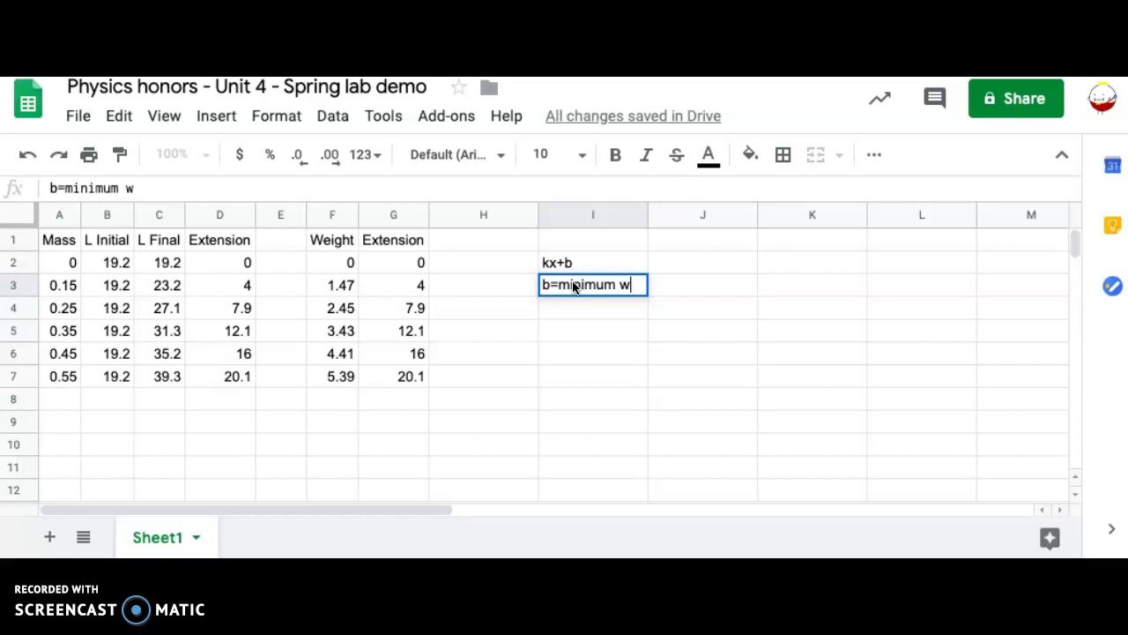
text(eight)
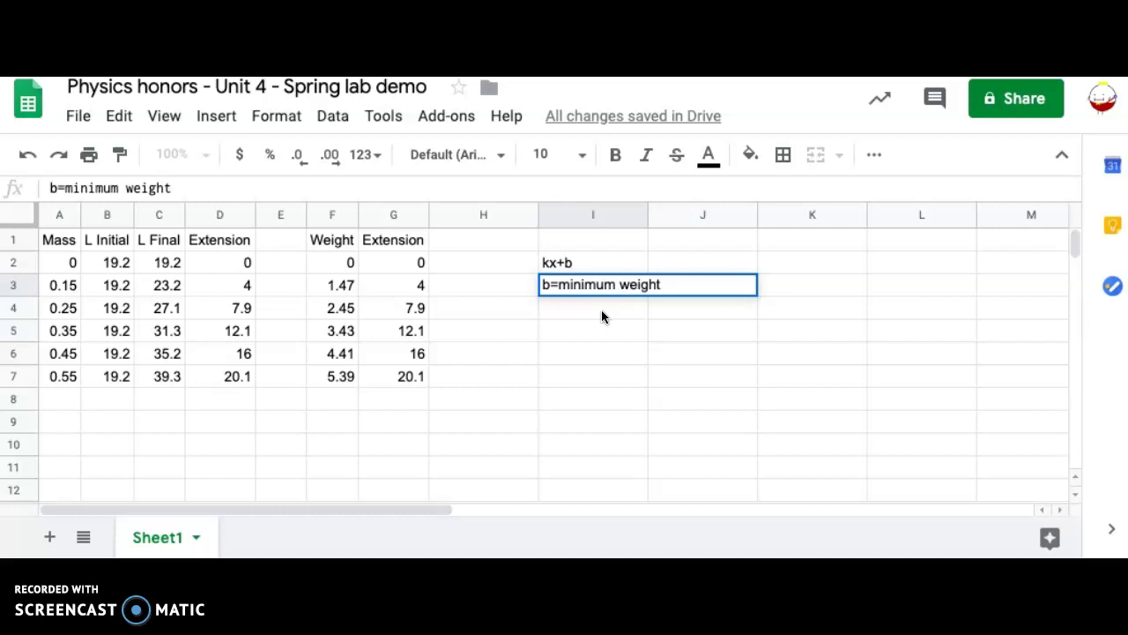
text(to begin)
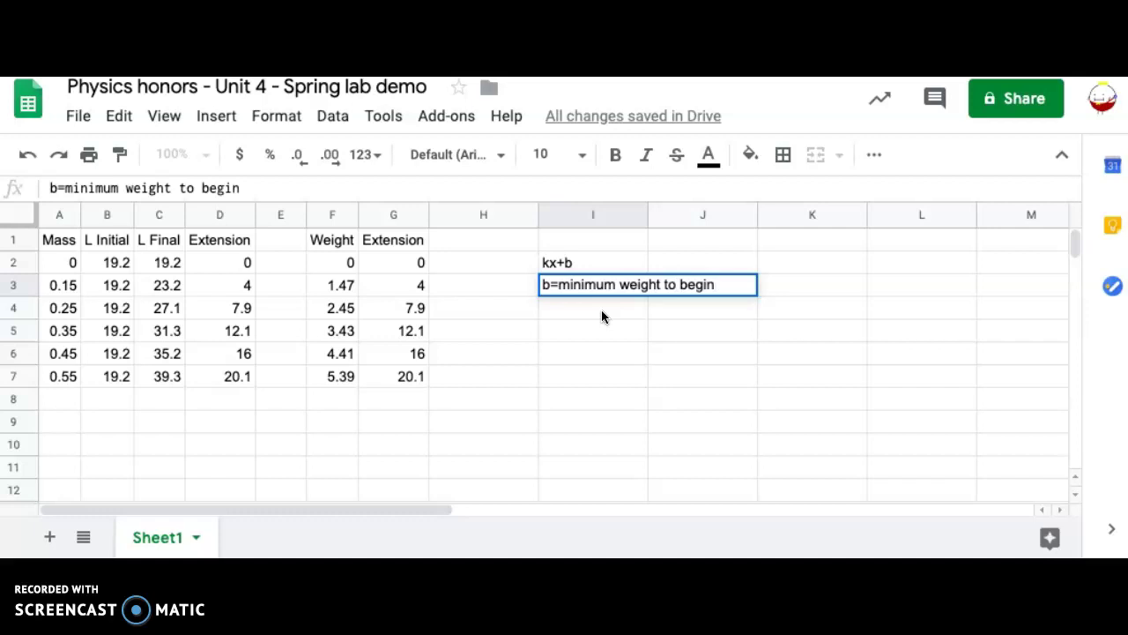
text( stretch)
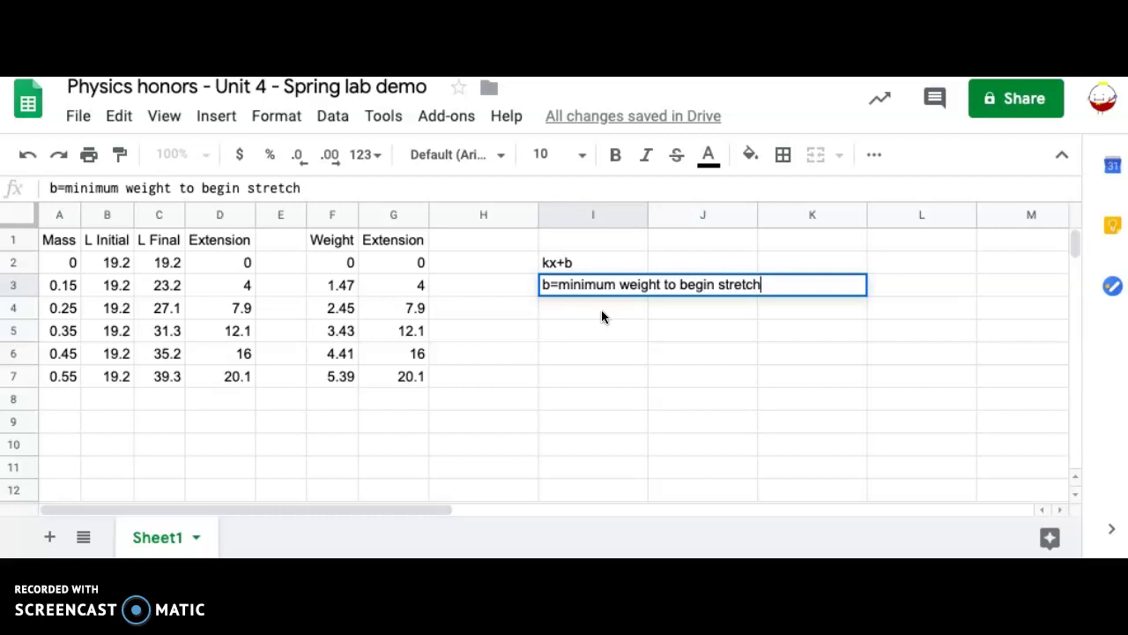
text(ing)
click(535, 315)
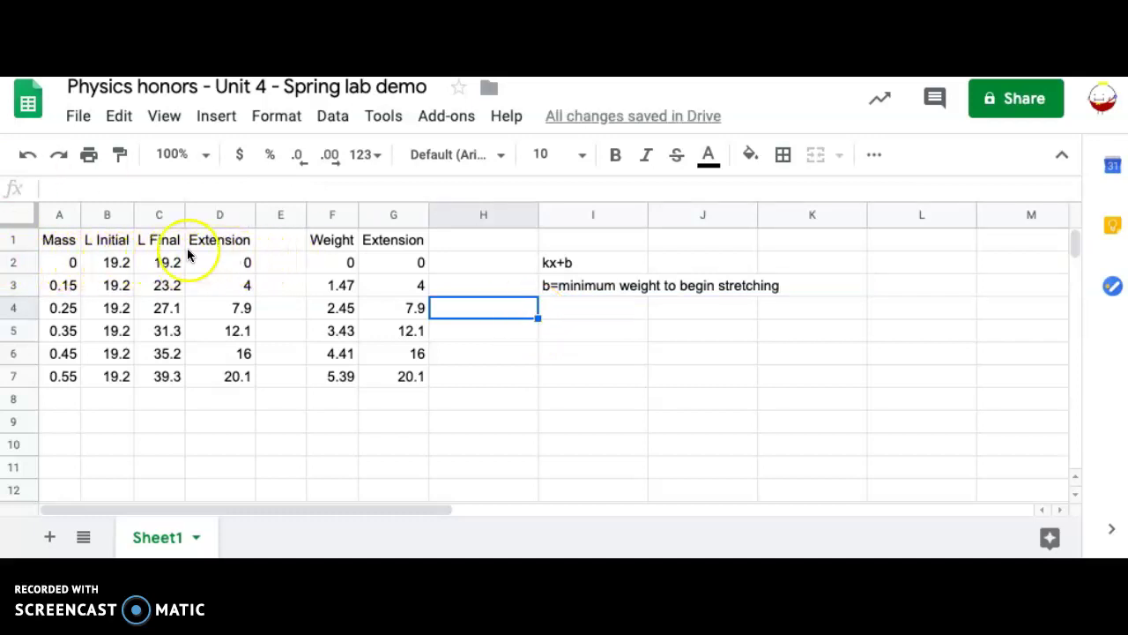
Change the mass in A2 to 0.05
click(59, 261)
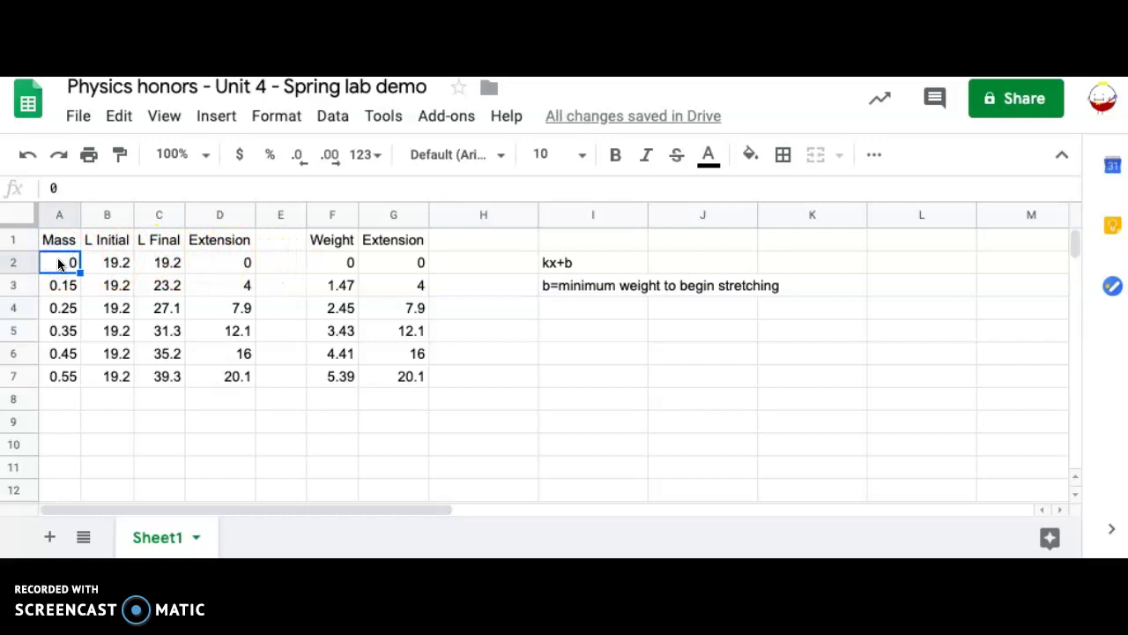
double_click(58, 262)
text(.05)
key(Return)
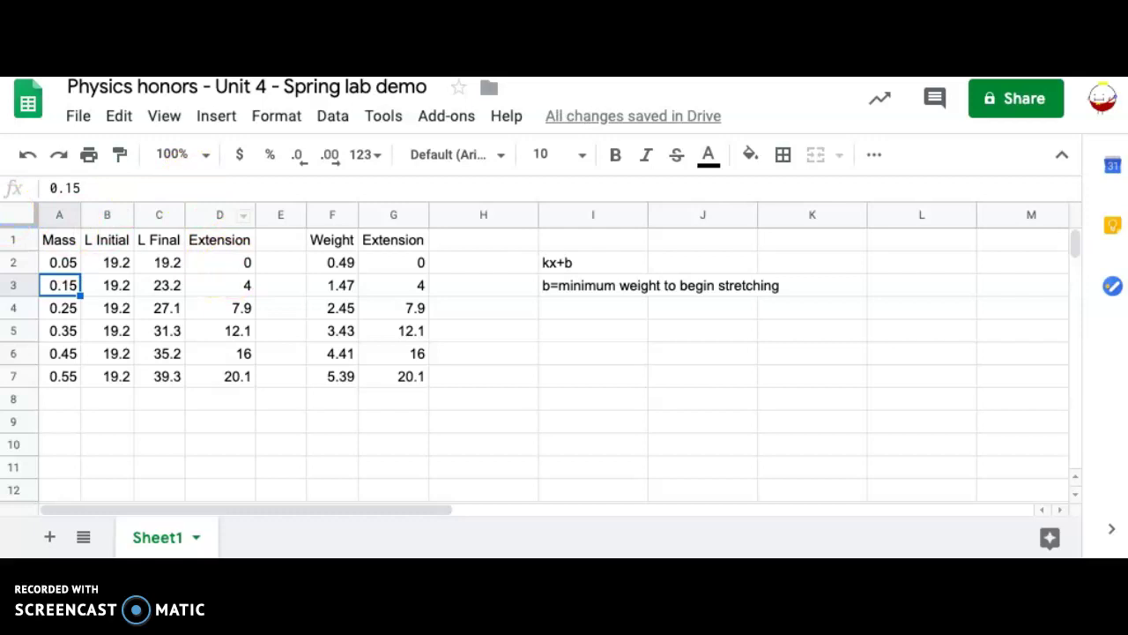
Set the A2 mass back to 0 and select the whole of row 2
click(50, 262)
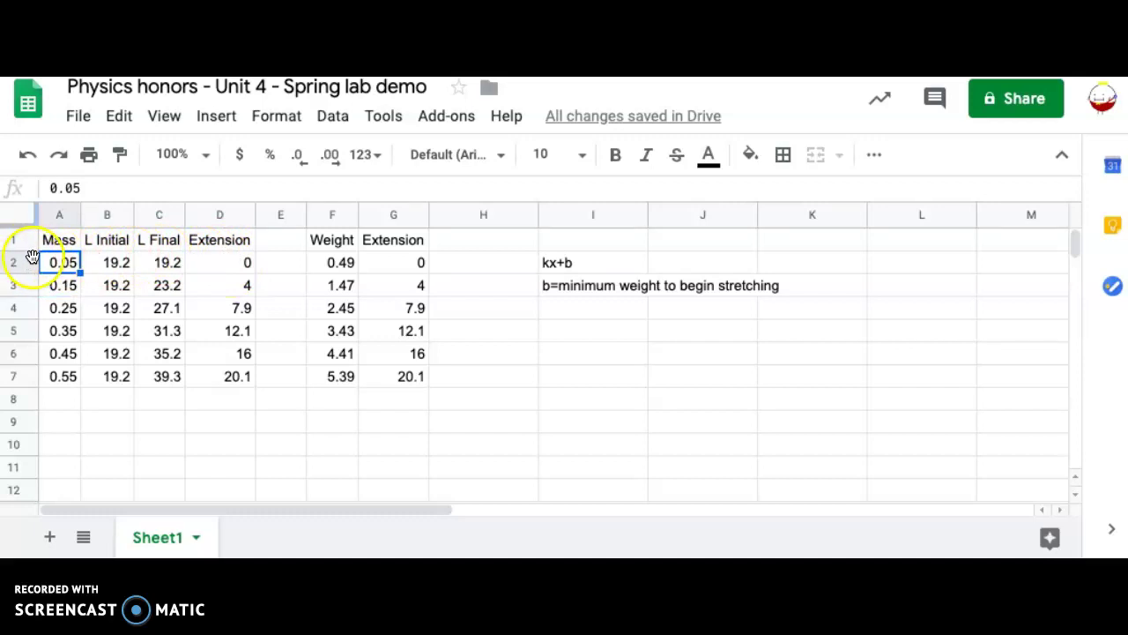
text(0)
key(Return)
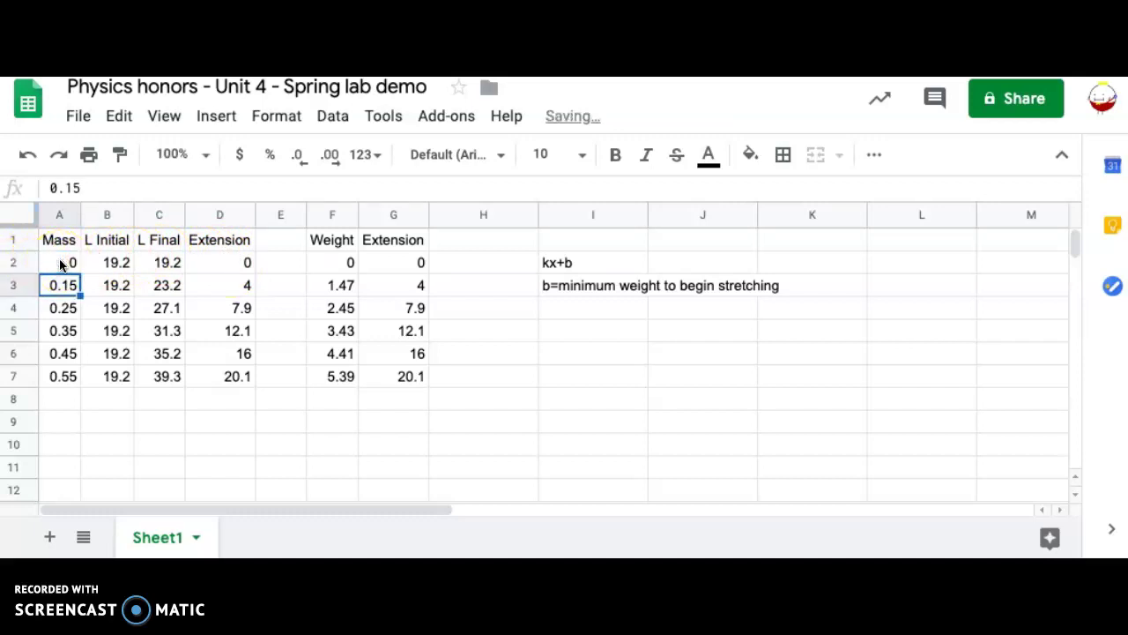
click(59, 259)
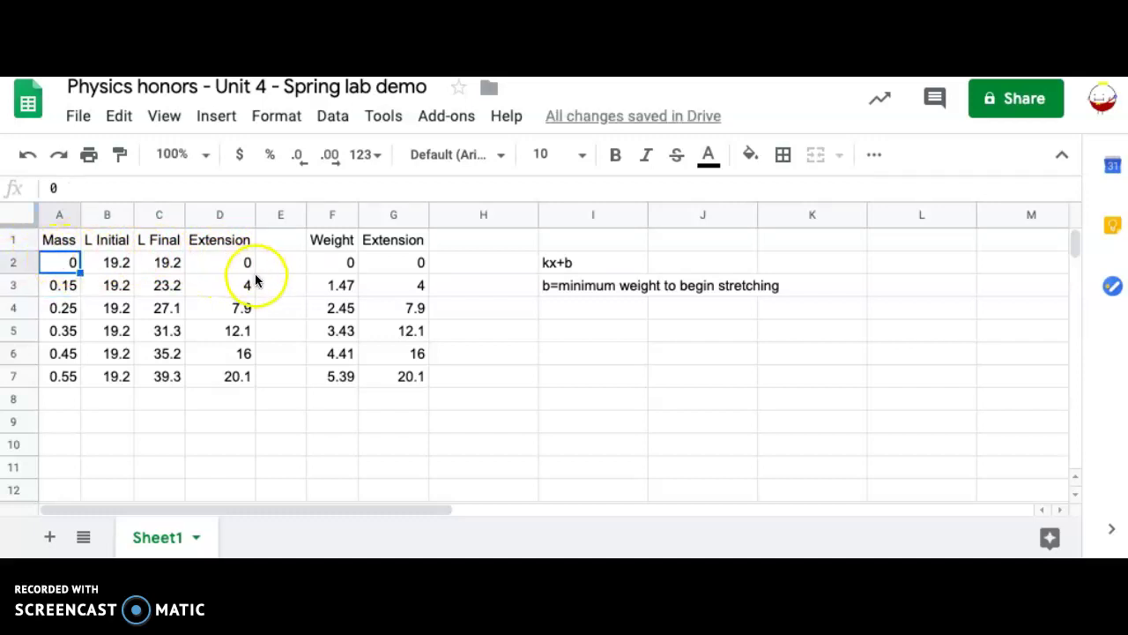
click(27, 263)
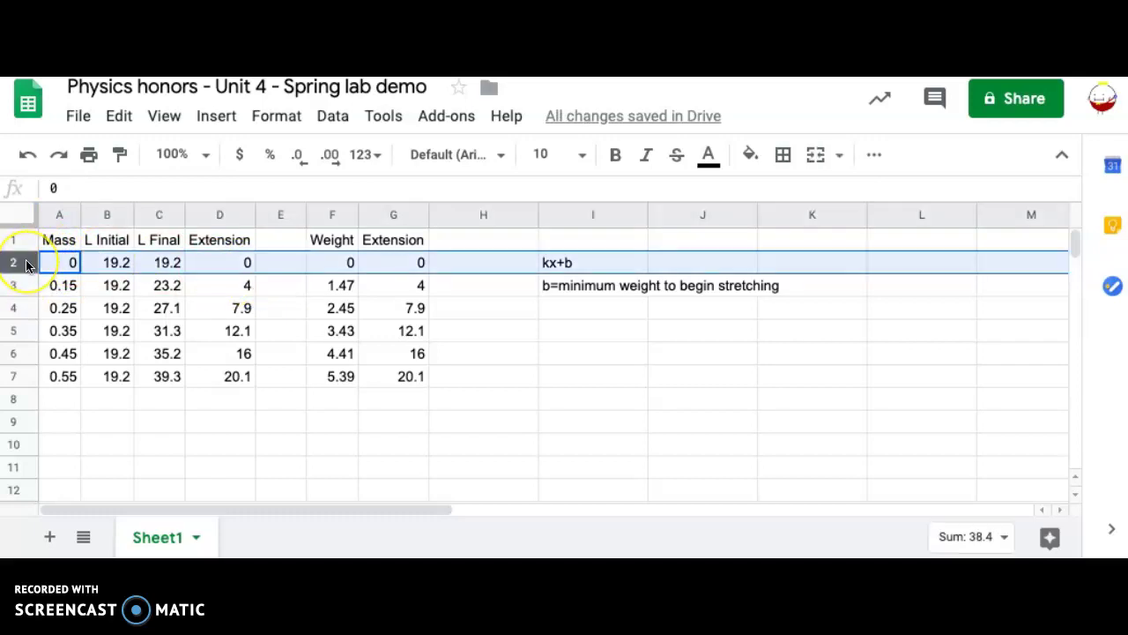
Delete row 2 so the table runs from mass 0.15 to 0.55
right_click(27, 263)
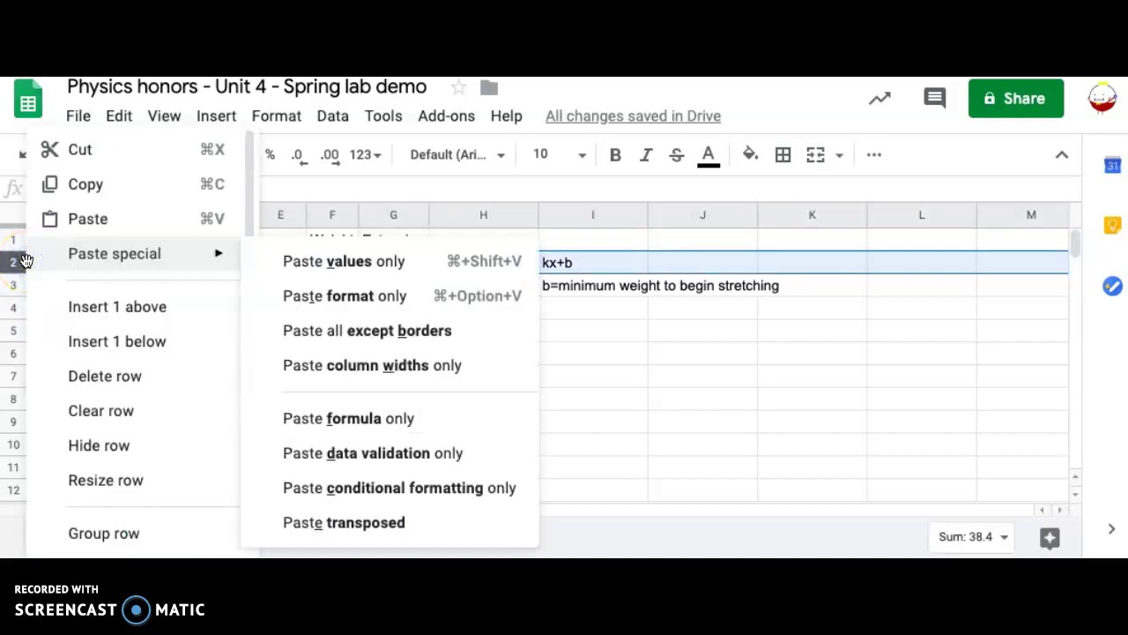
click(120, 377)
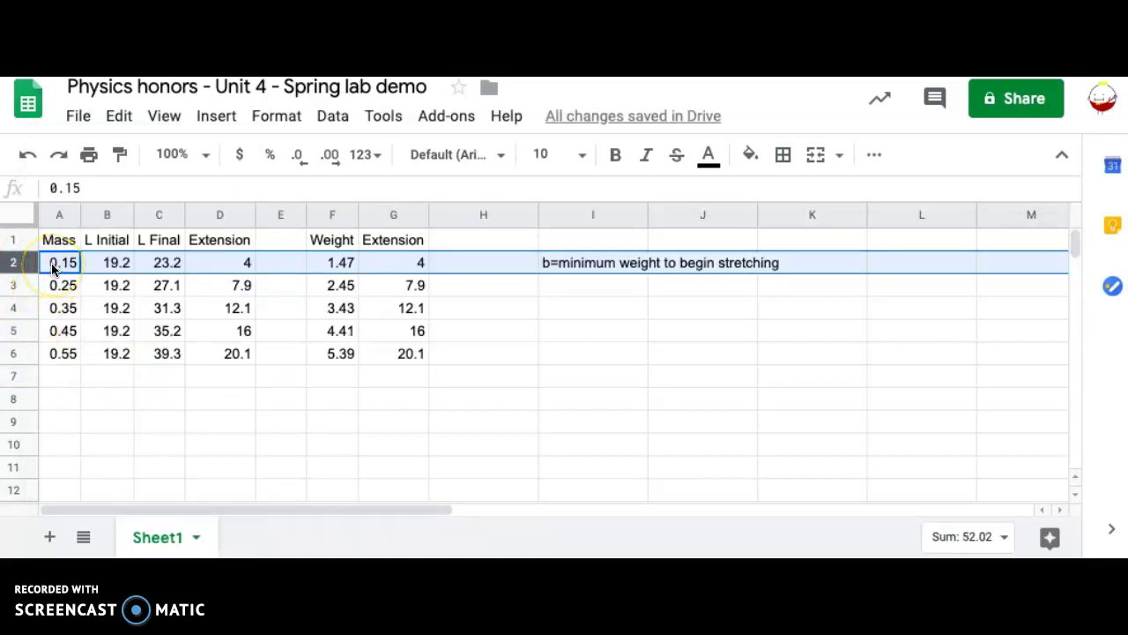
click(137, 378)
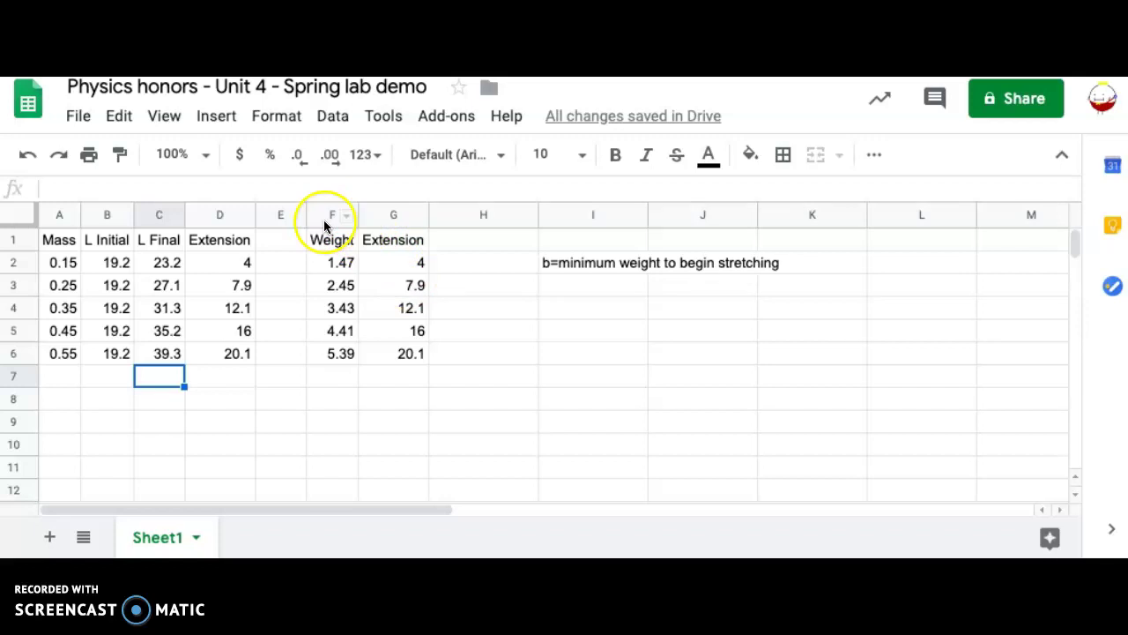
Add the note 'k=20-50' in cell I4, then review the notes in I4 and I2
click(558, 288)
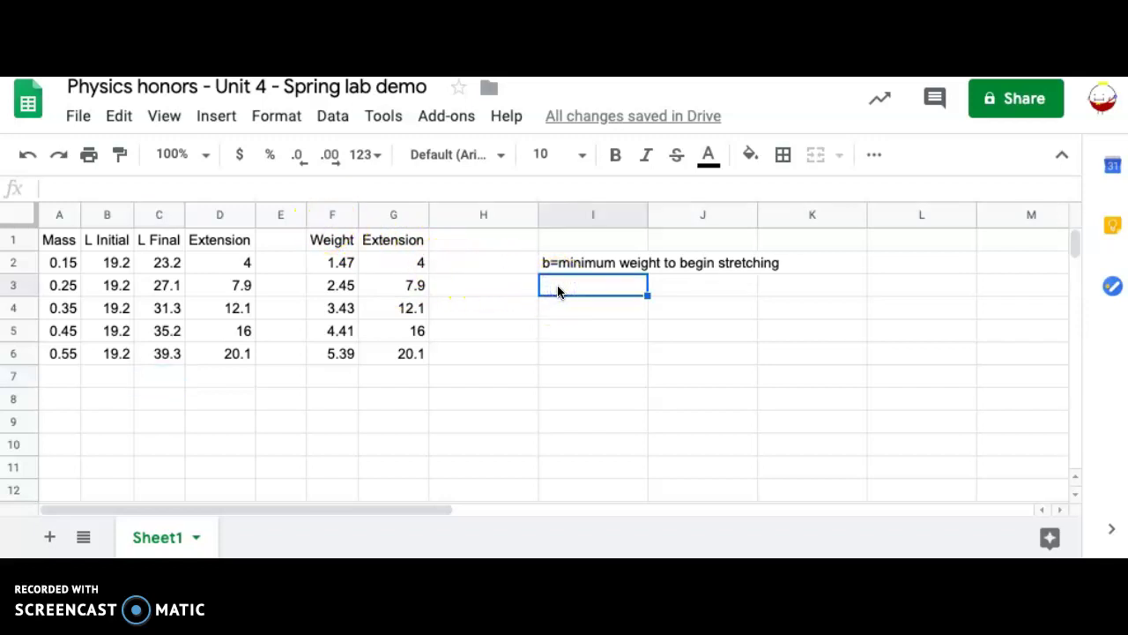
click(621, 314)
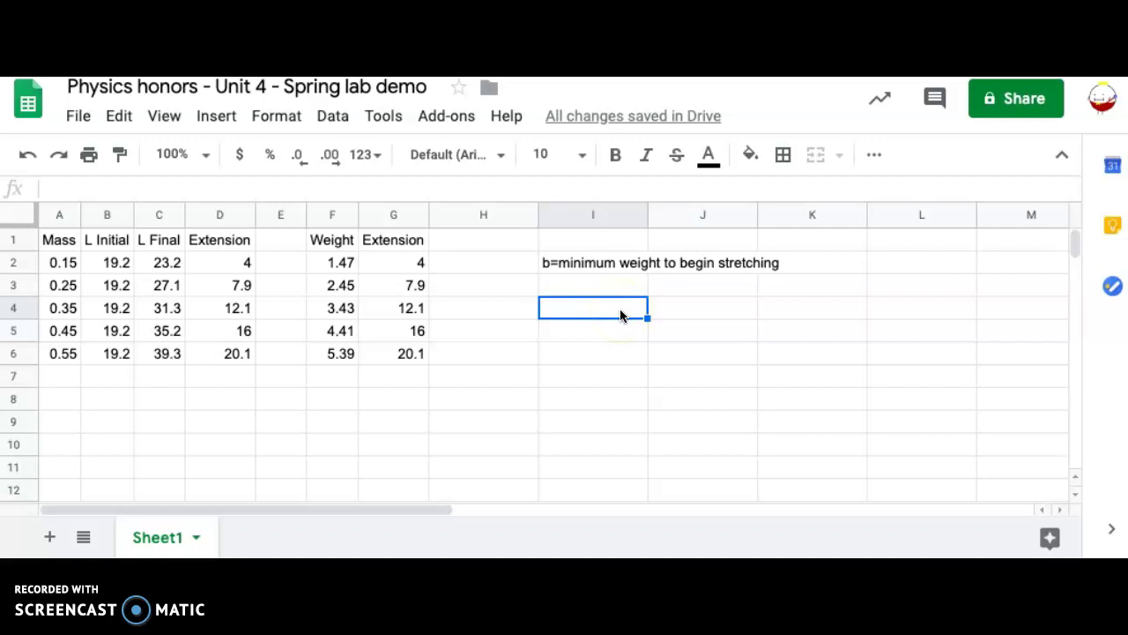
text(k=)
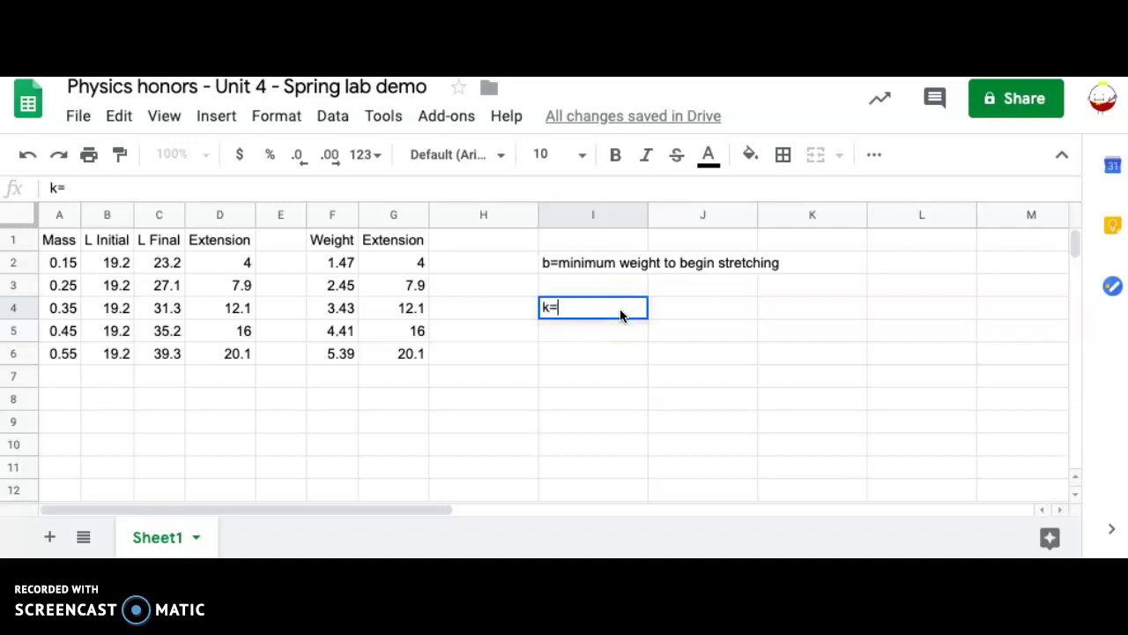
text(20-)
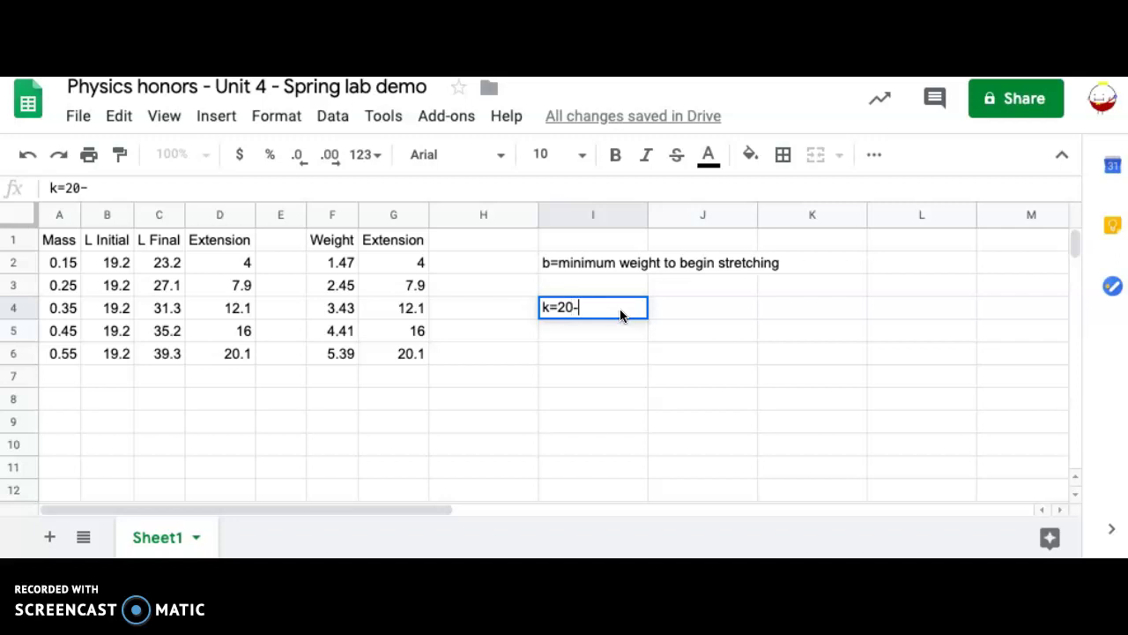
text(50)
key(Return)
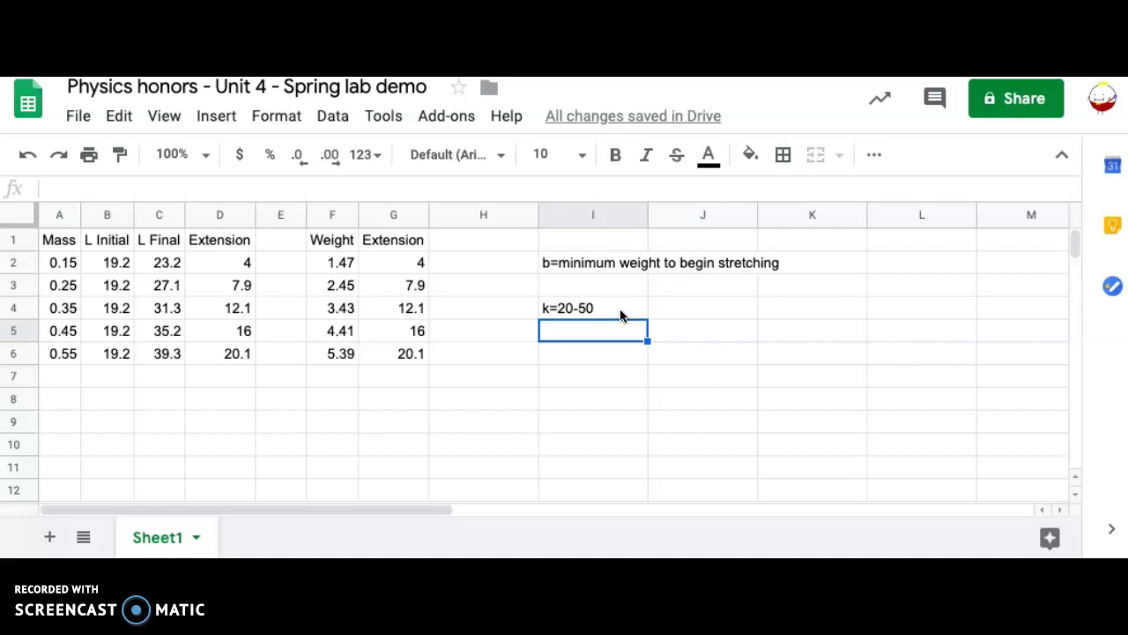
click(612, 310)
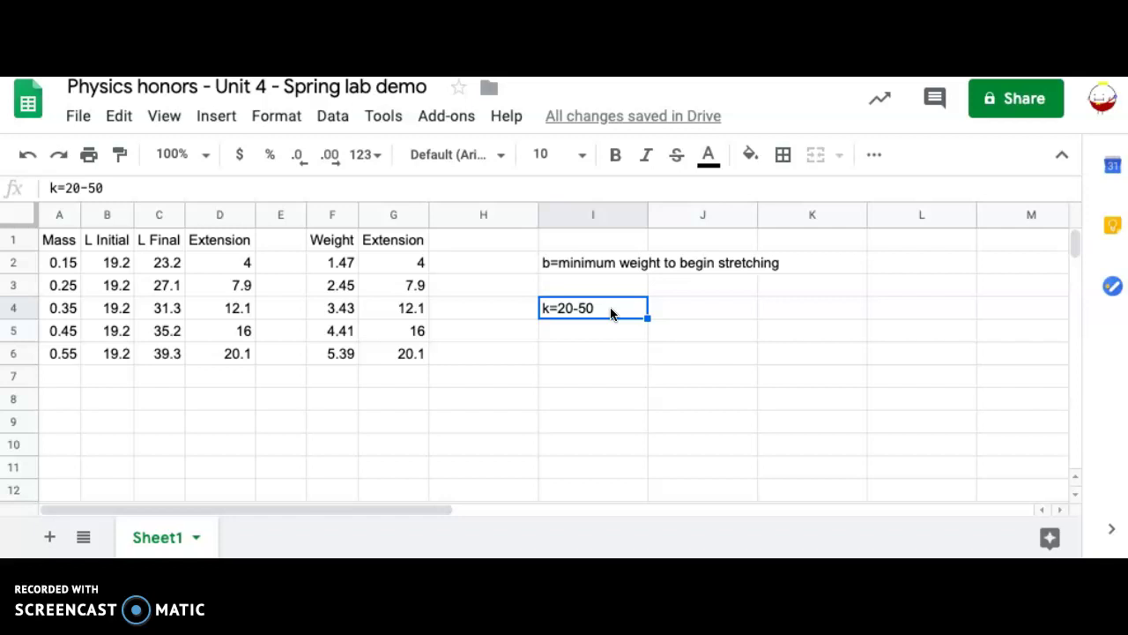
click(605, 262)
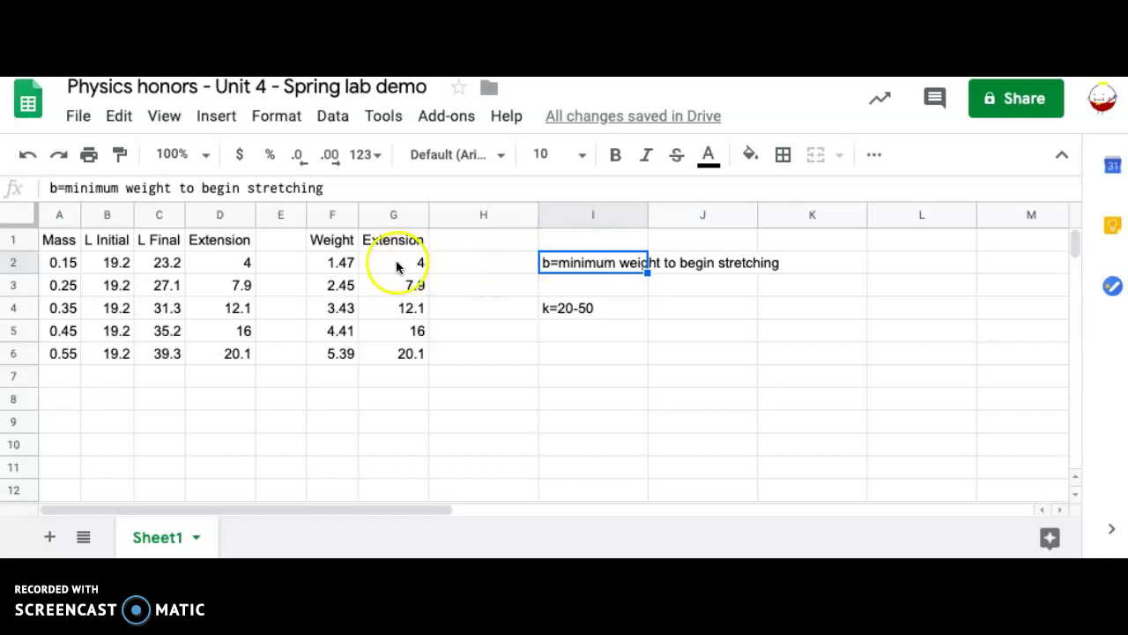
Insert a scatter chart of the Weight and Extension columns (F1:G6)
click(325, 221)
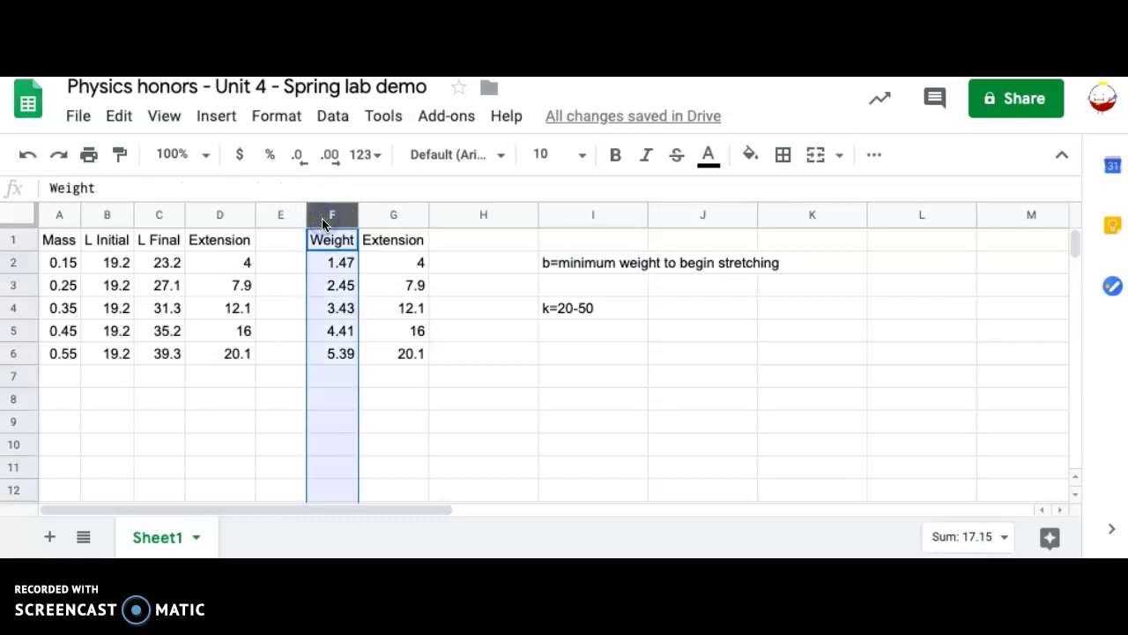
shift+click(377, 216)
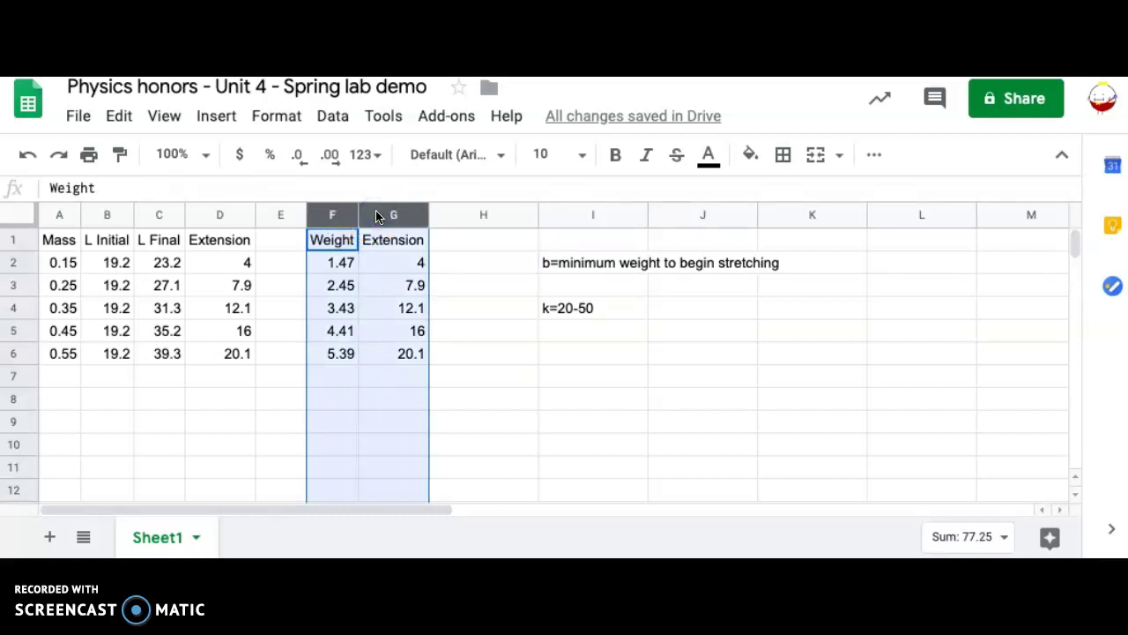
click(66, 214)
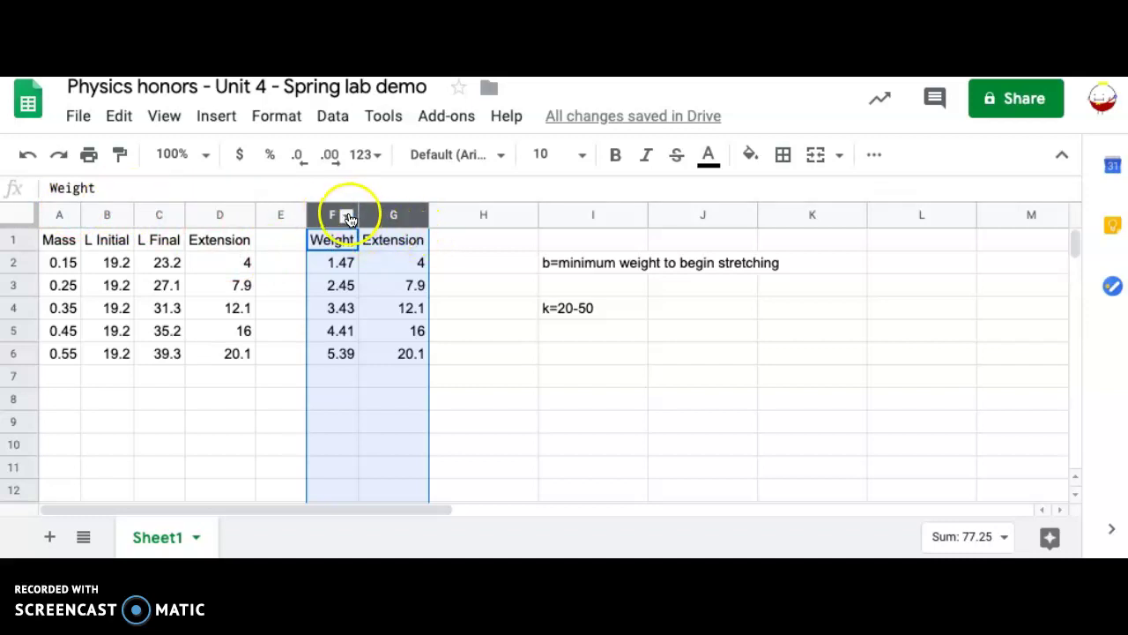
click(225, 121)
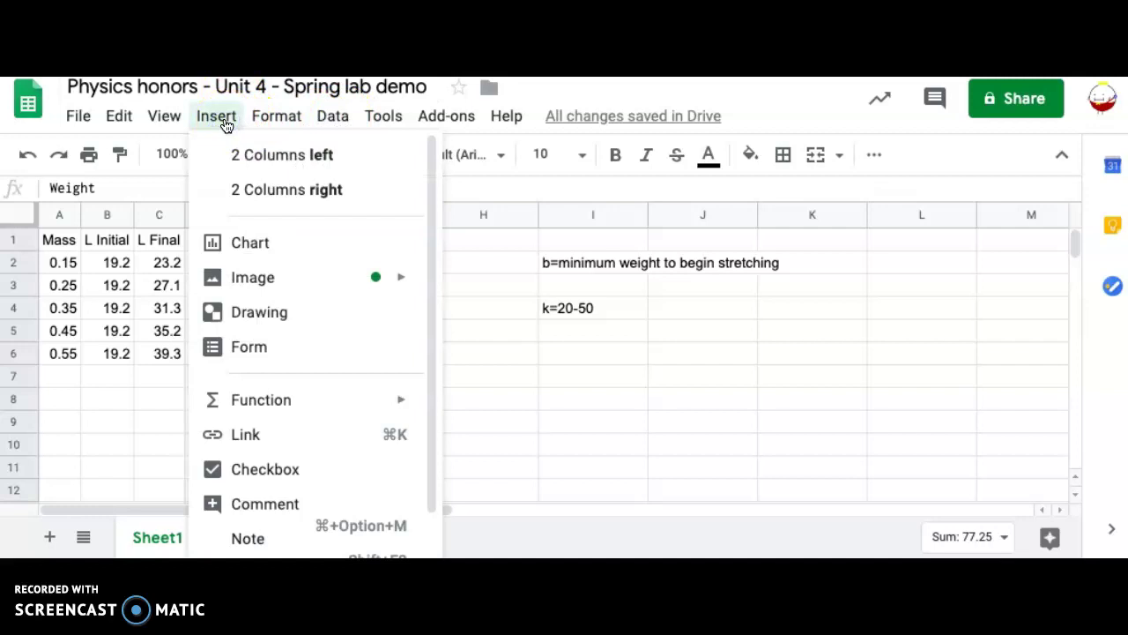
click(272, 243)
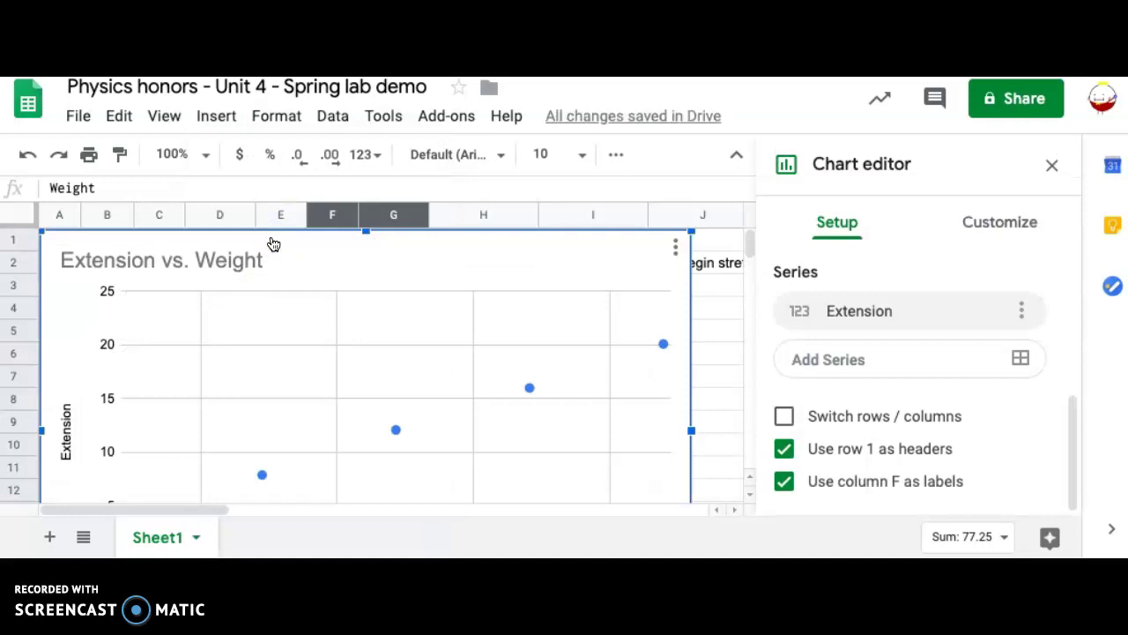
Move the Extension vs. Weight chart onto its own sheet, Chart2
double_click(285, 395)
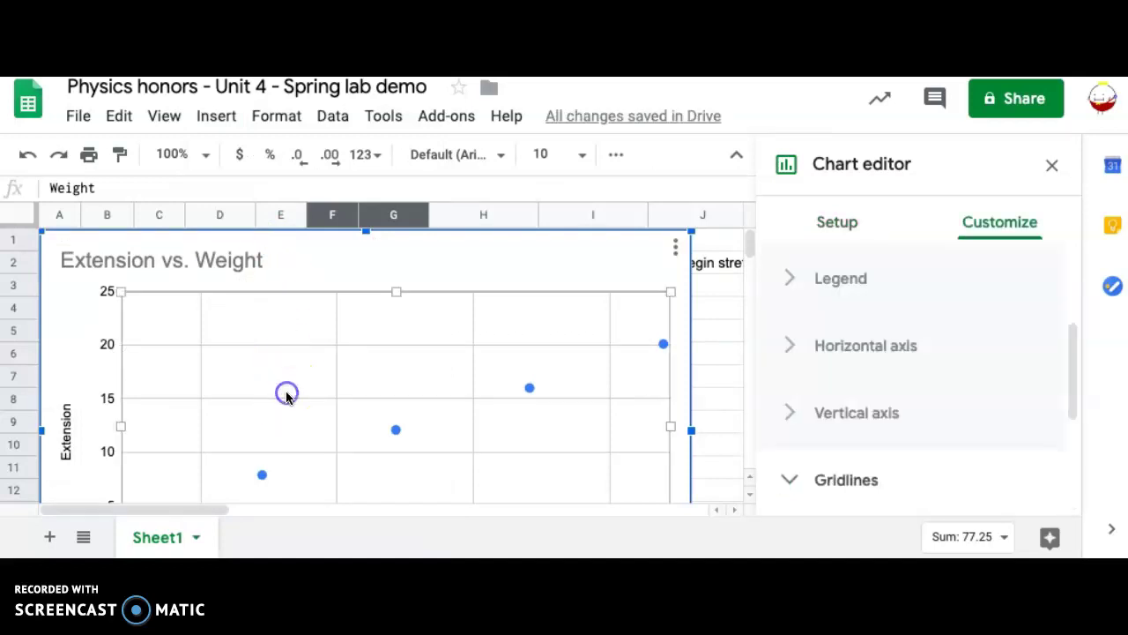
scroll(285, 397, down, 2)
scroll(285, 397, up, 2)
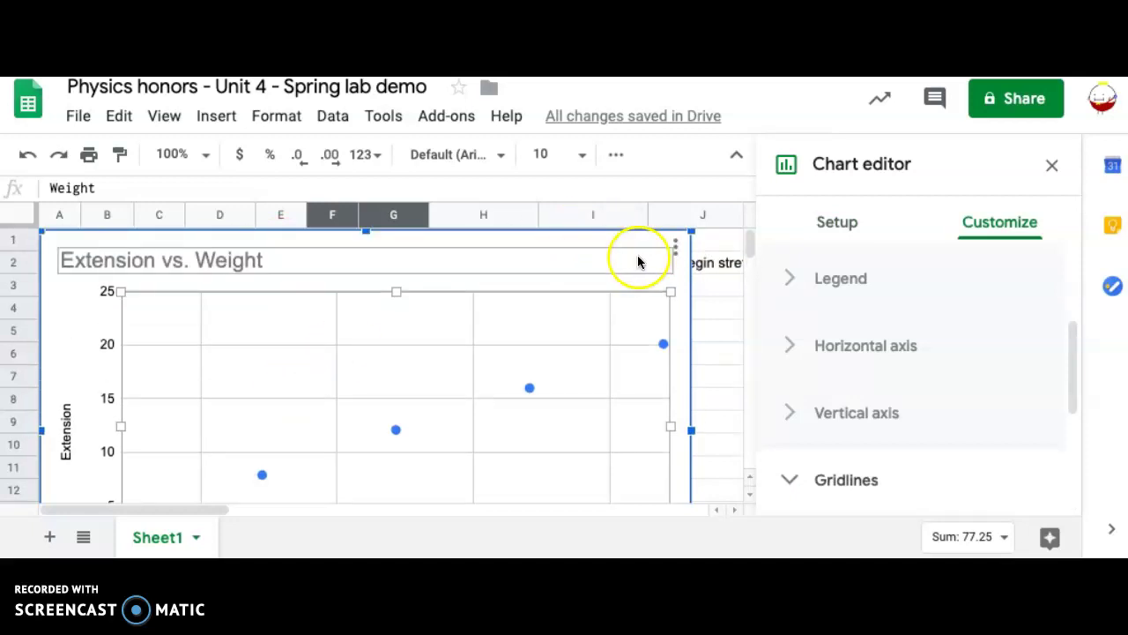
click(676, 249)
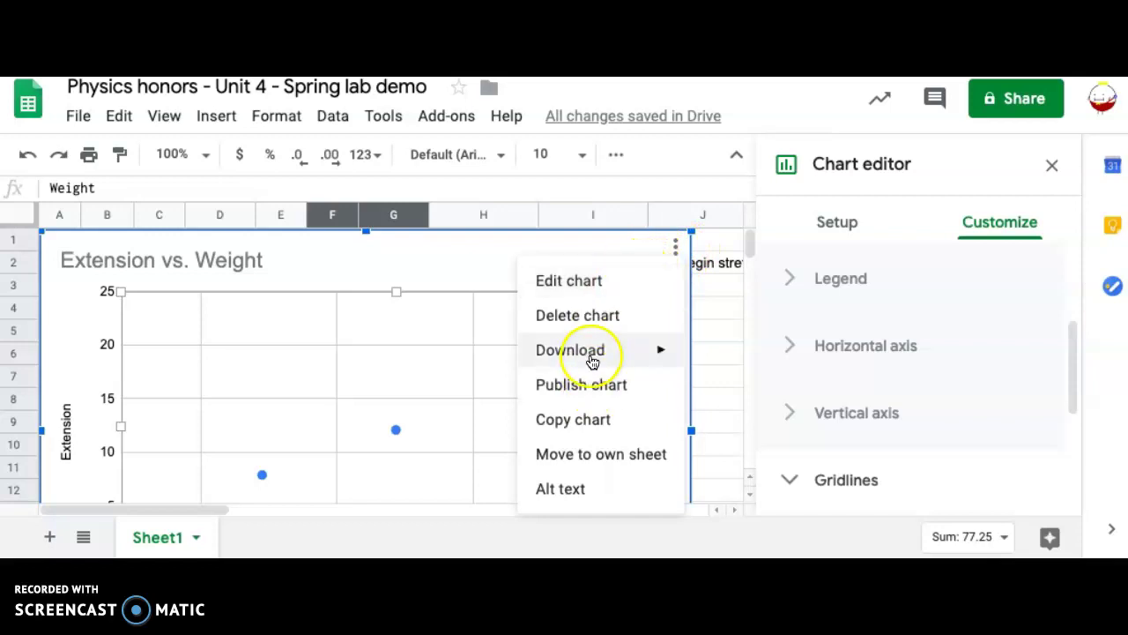
click(605, 457)
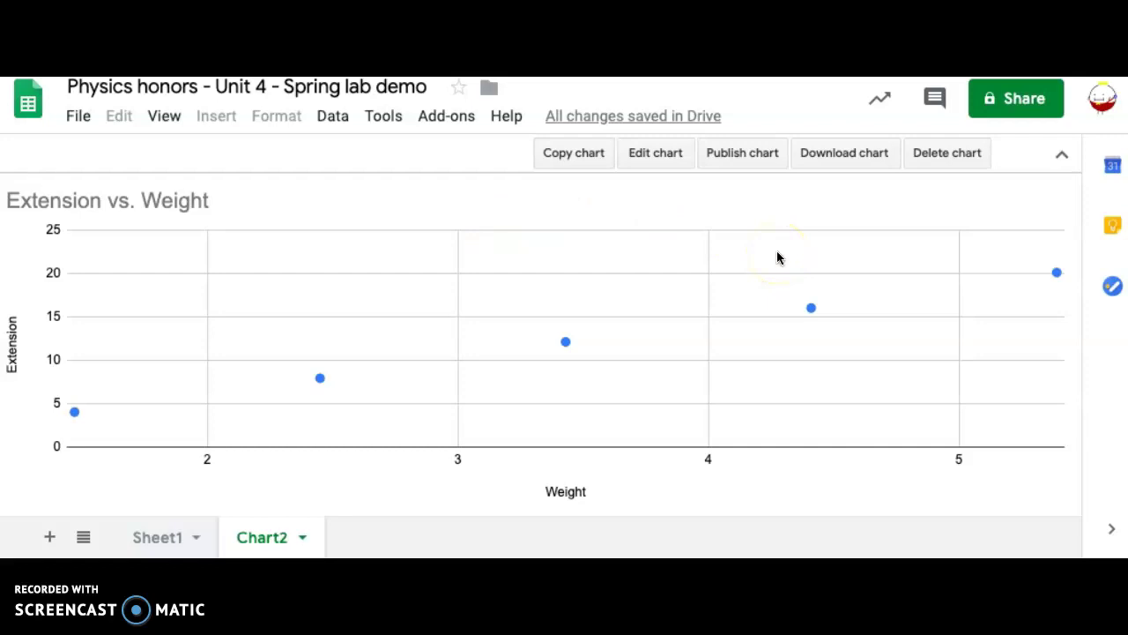
Open the chart editor for the Chart2 chart and go to its Customize settings
click(655, 153)
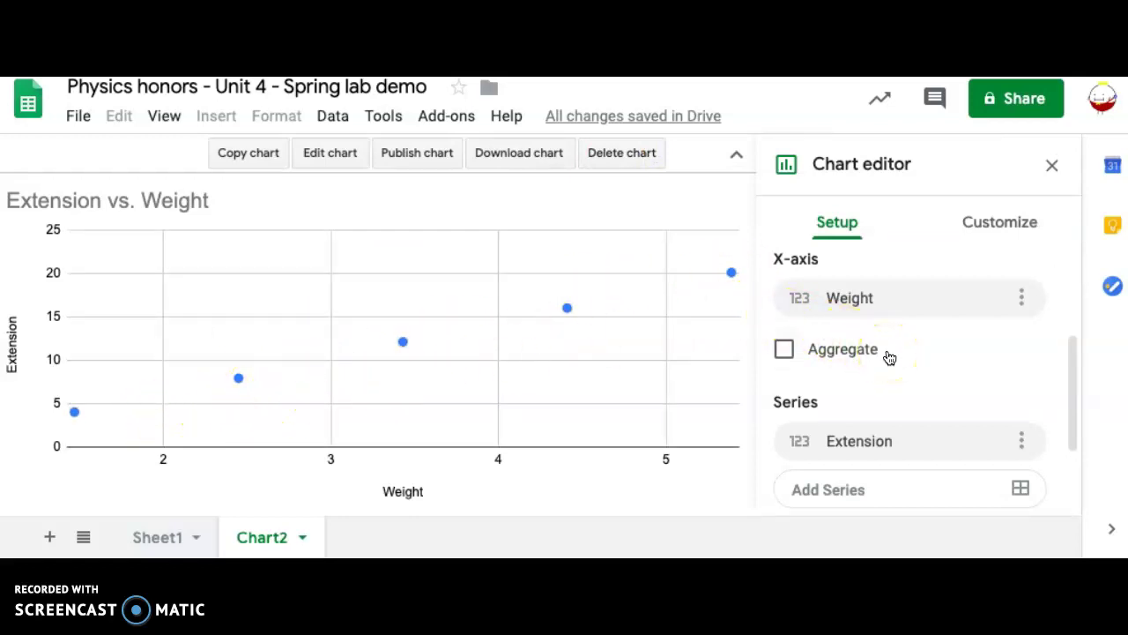
scroll(890, 357, down, 3)
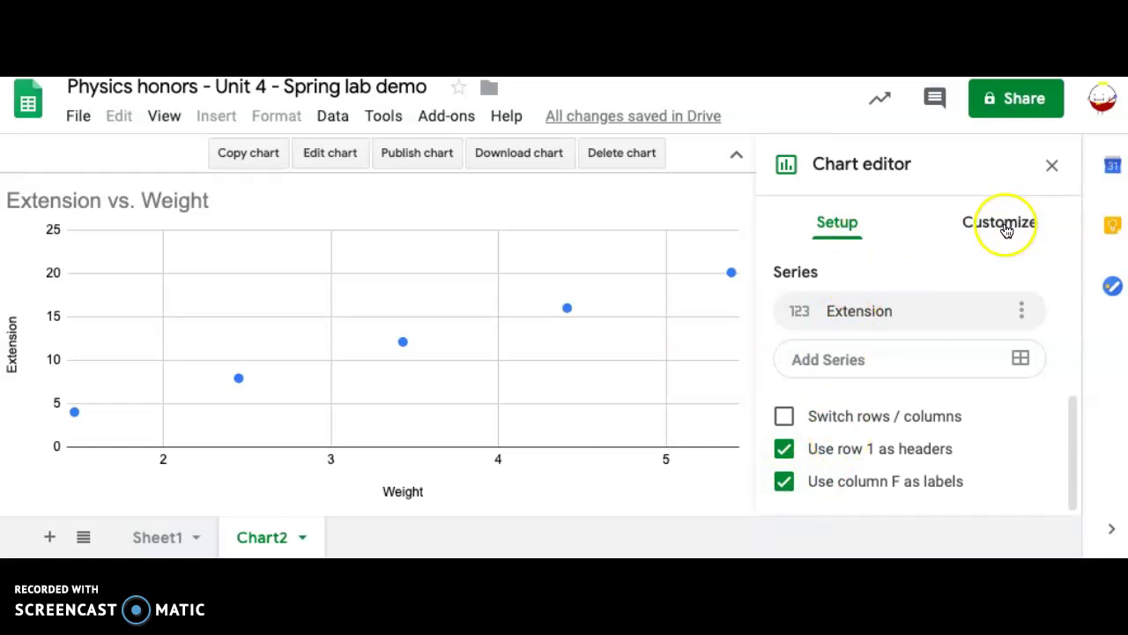
scroll(916, 434, up, 5)
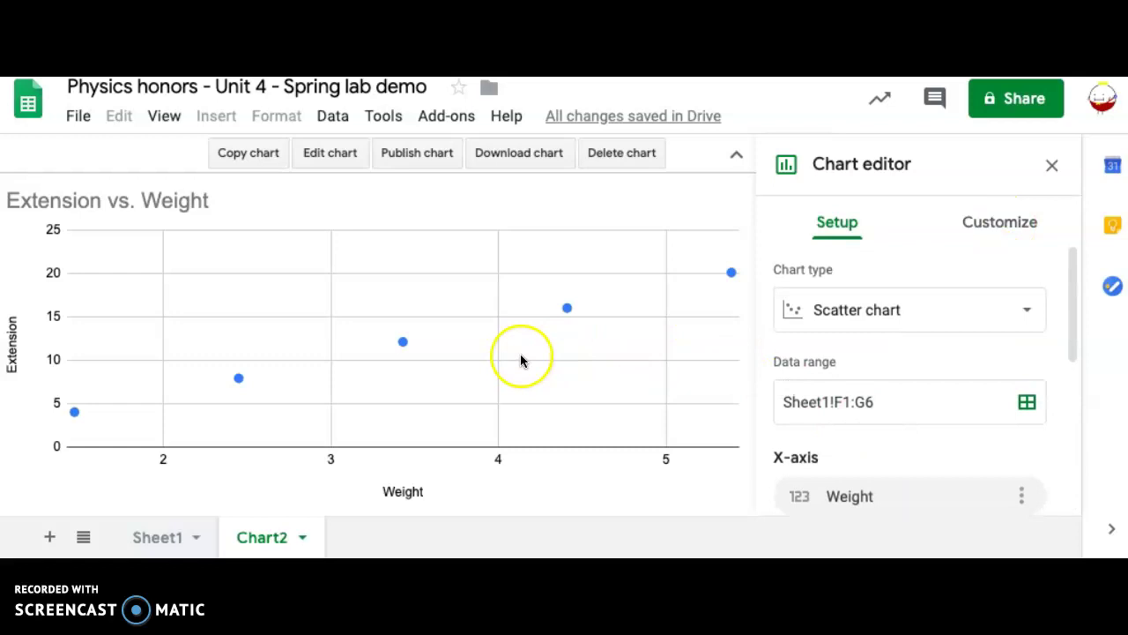
click(980, 221)
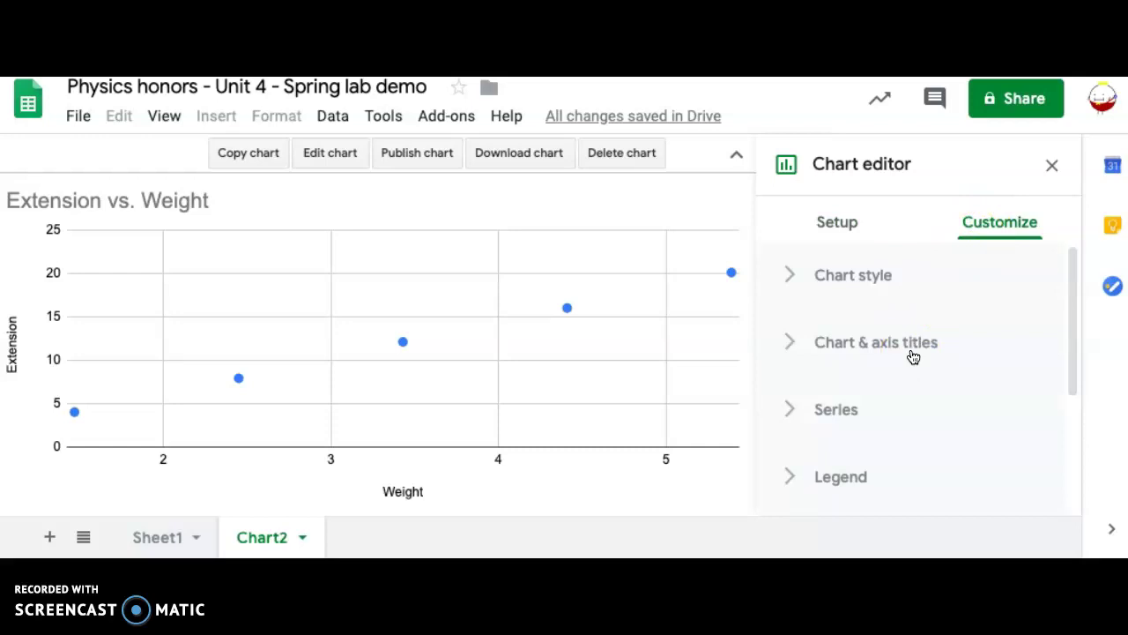
Turn on a linear trendline for the Extension series under Customize > Series
click(852, 414)
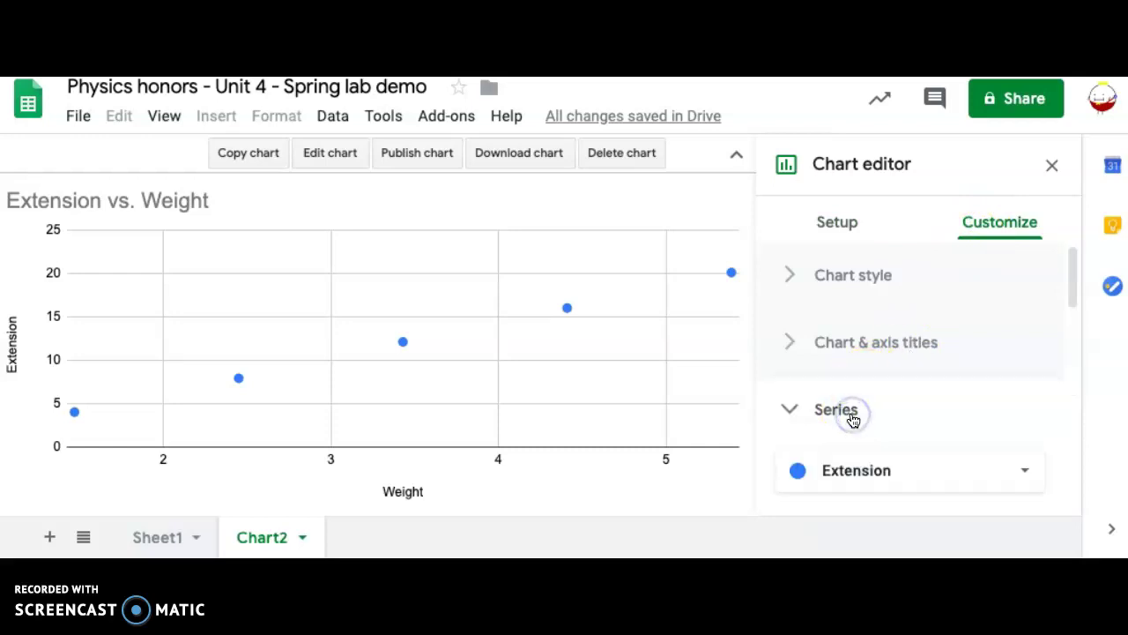
scroll(851, 417, down, 10)
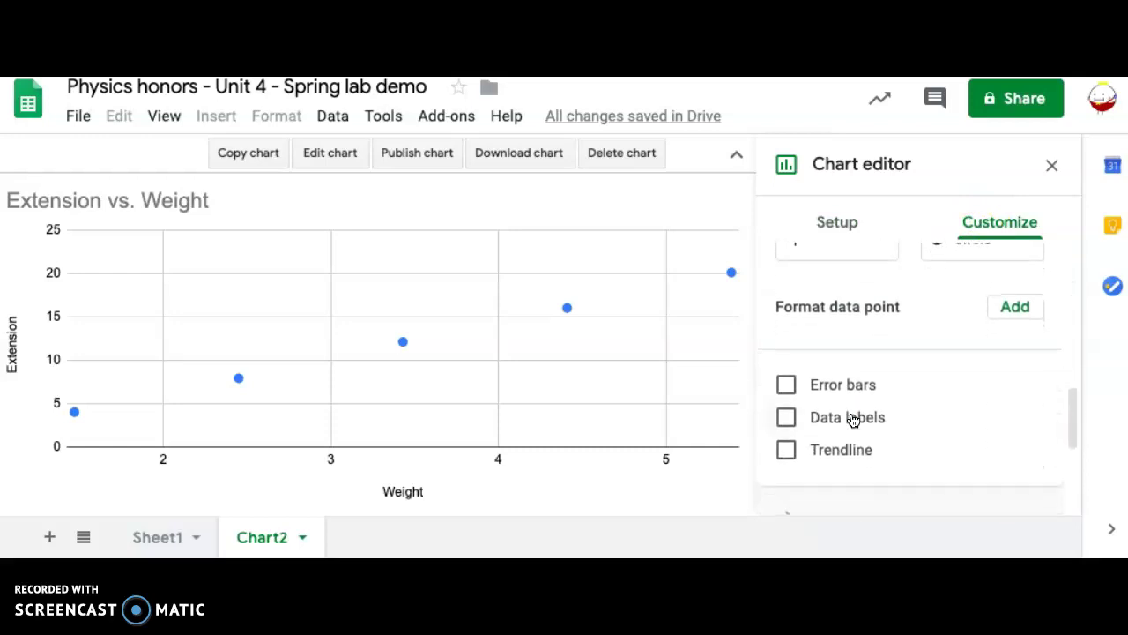
click(792, 406)
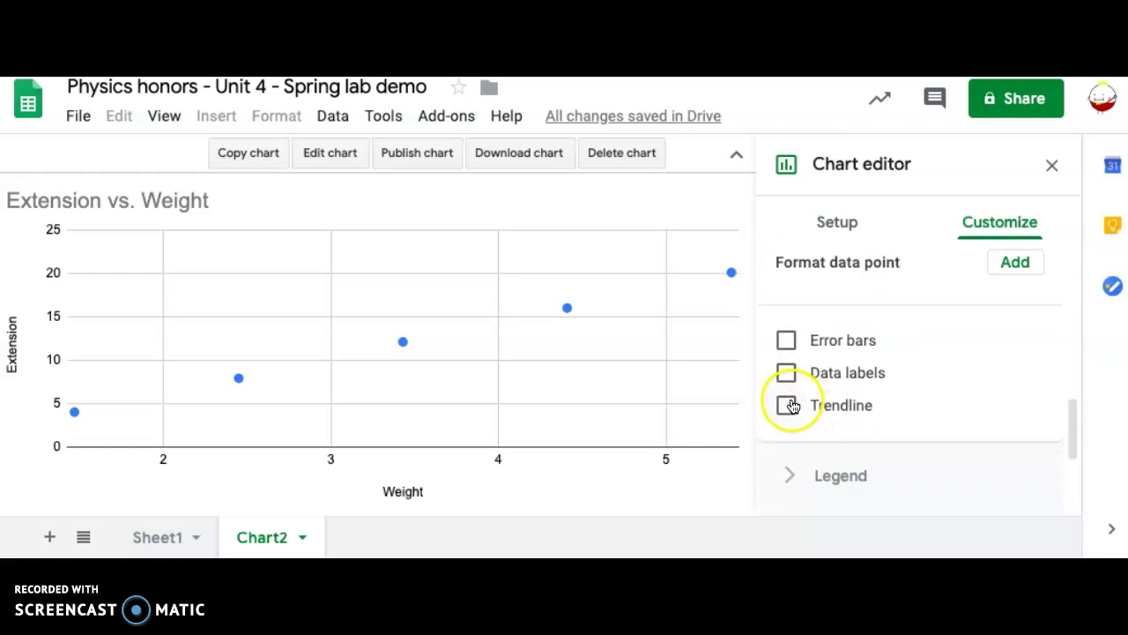
click(900, 435)
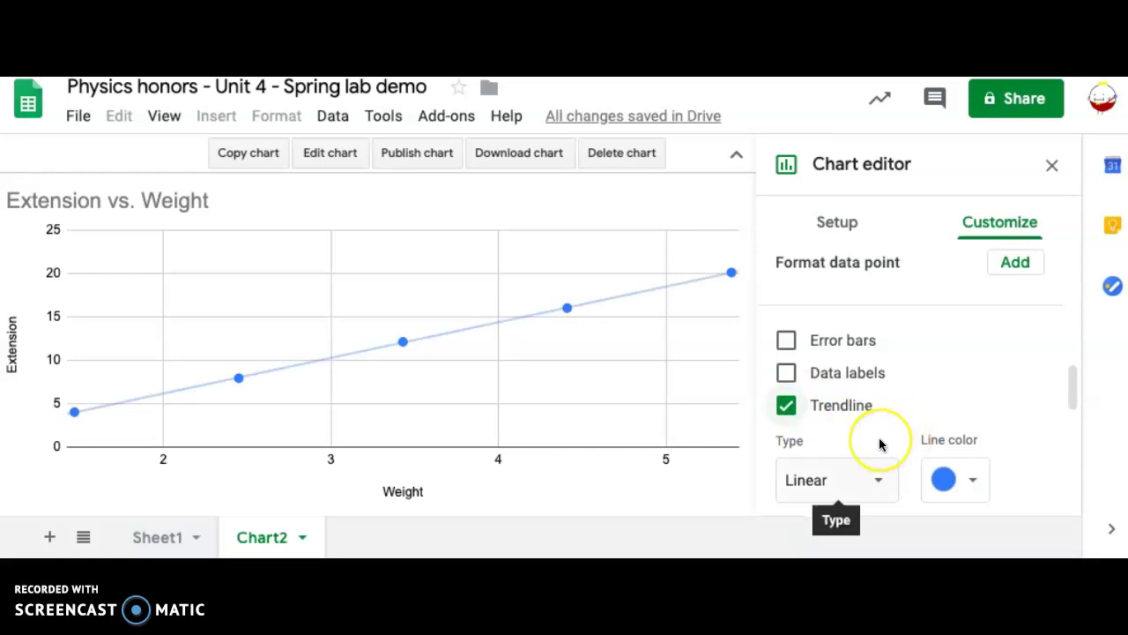
scroll(886, 442, down, 2)
scroll(879, 444, down, 2)
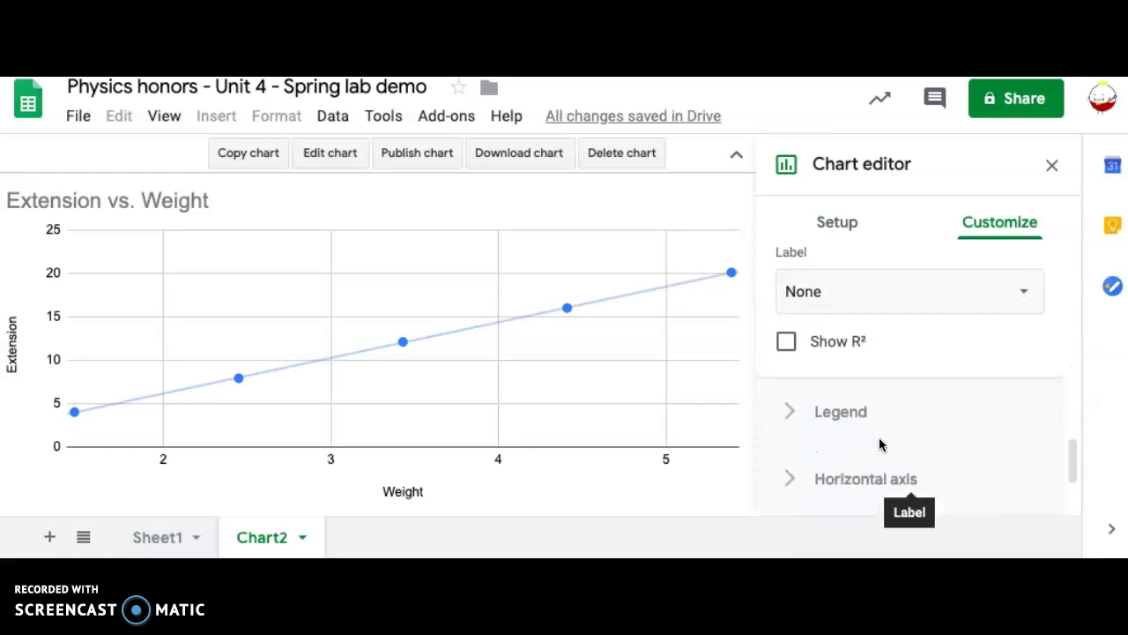
scroll(880, 444, up, 1)
scroll(879, 444, up, 1)
drag(866, 395, 868, 451)
Label the trendline with its equation and R², showing 4.11*x + -2.08 and R² = 1
click(868, 451)
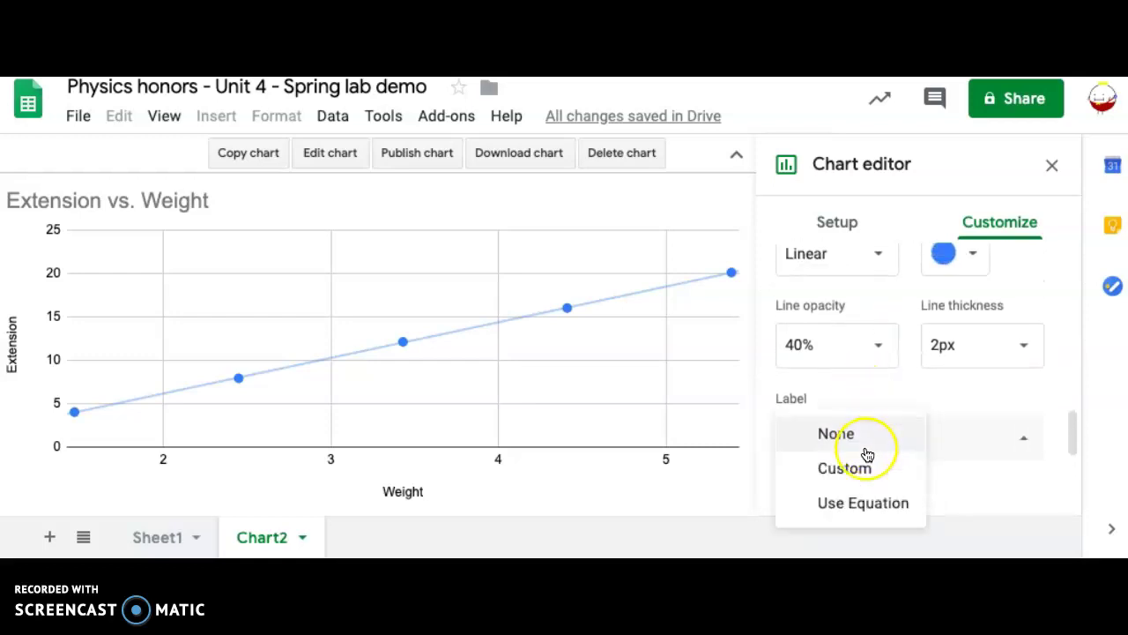
click(869, 503)
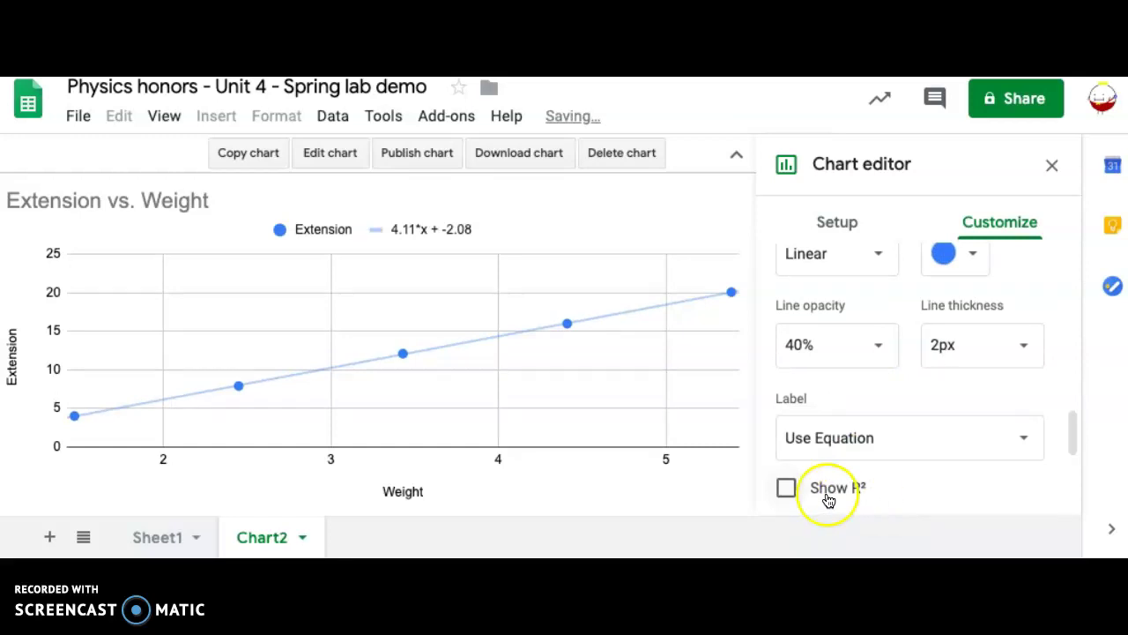
click(786, 489)
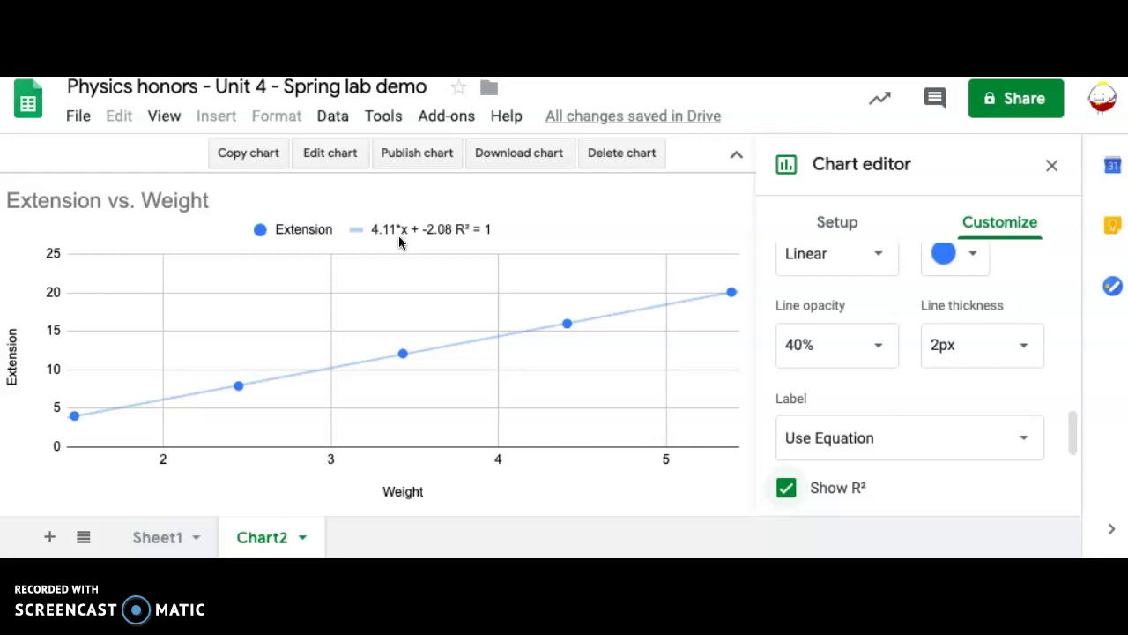
click(370, 238)
click(380, 240)
click(395, 238)
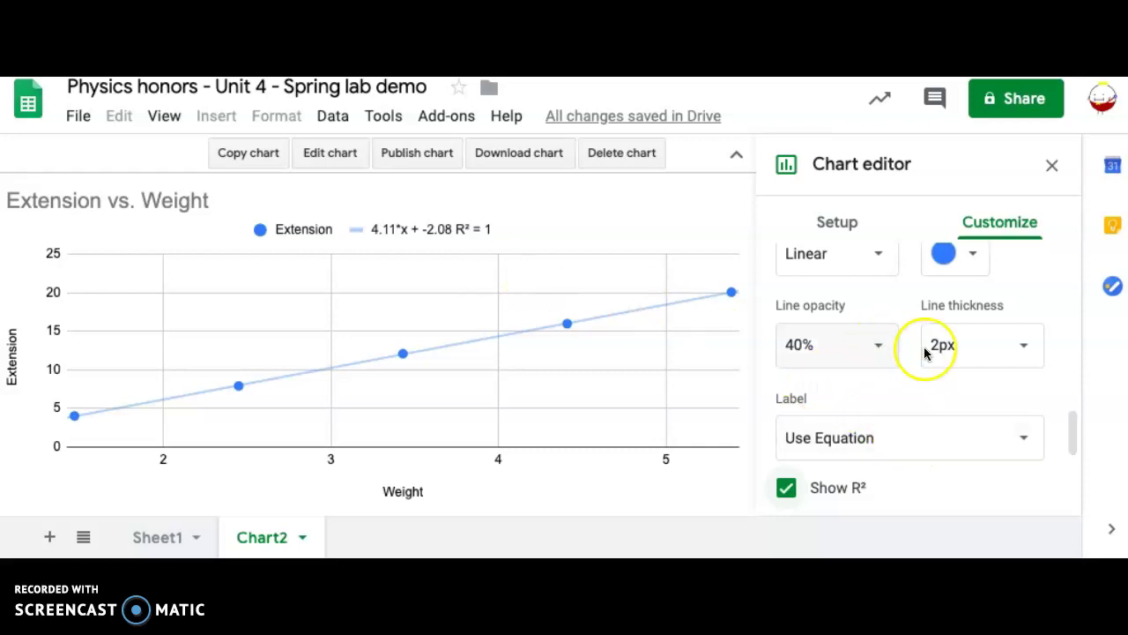
scroll(907, 392, down, 3)
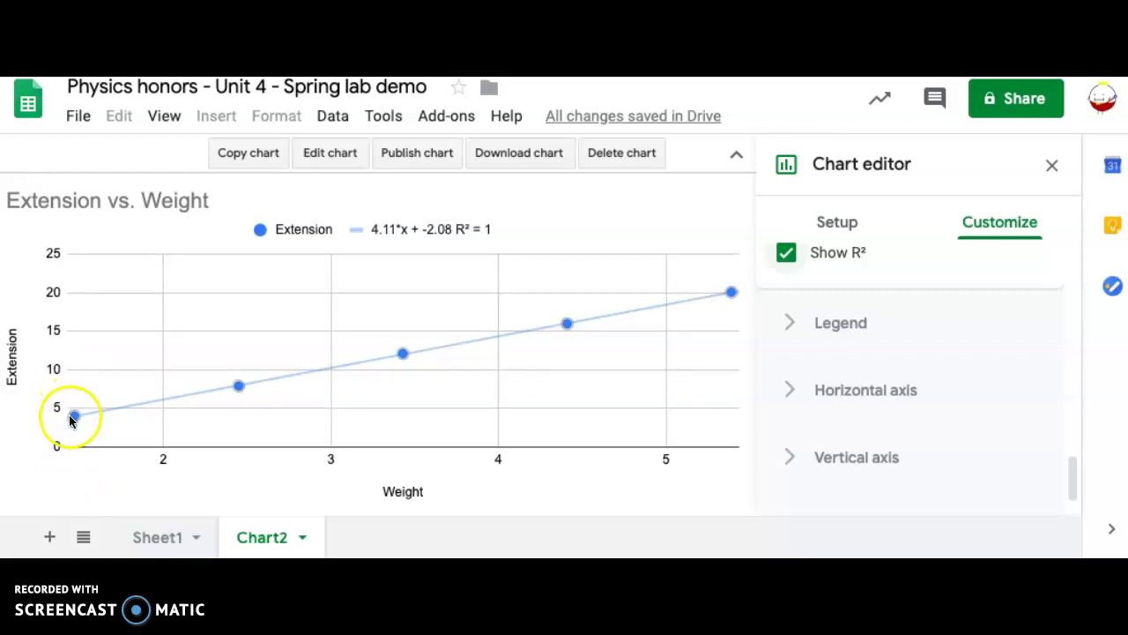
Enter 0 as the horizontal Weight axis minimum in the chart's Customize settings
click(859, 397)
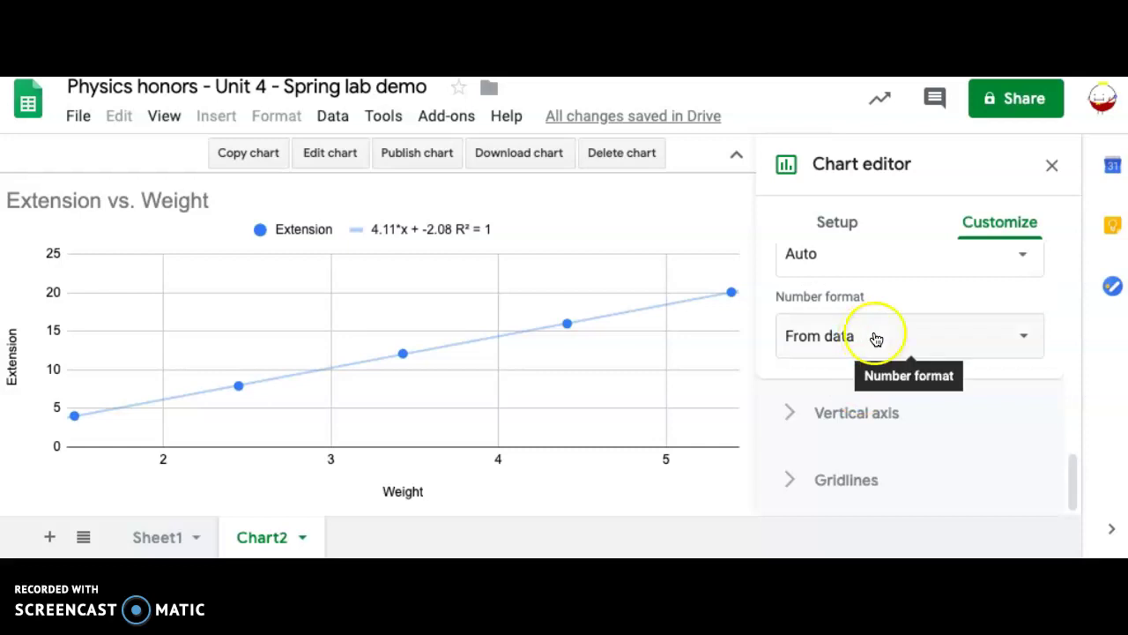
scroll(929, 334, up, 3)
scroll(928, 333, up, 2)
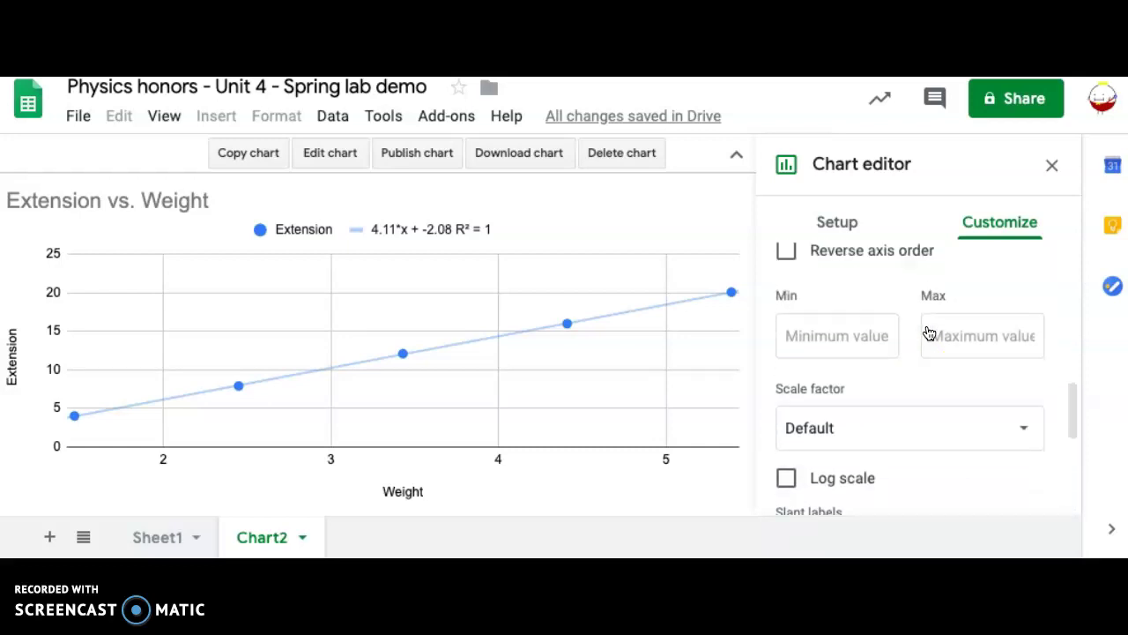
click(862, 369)
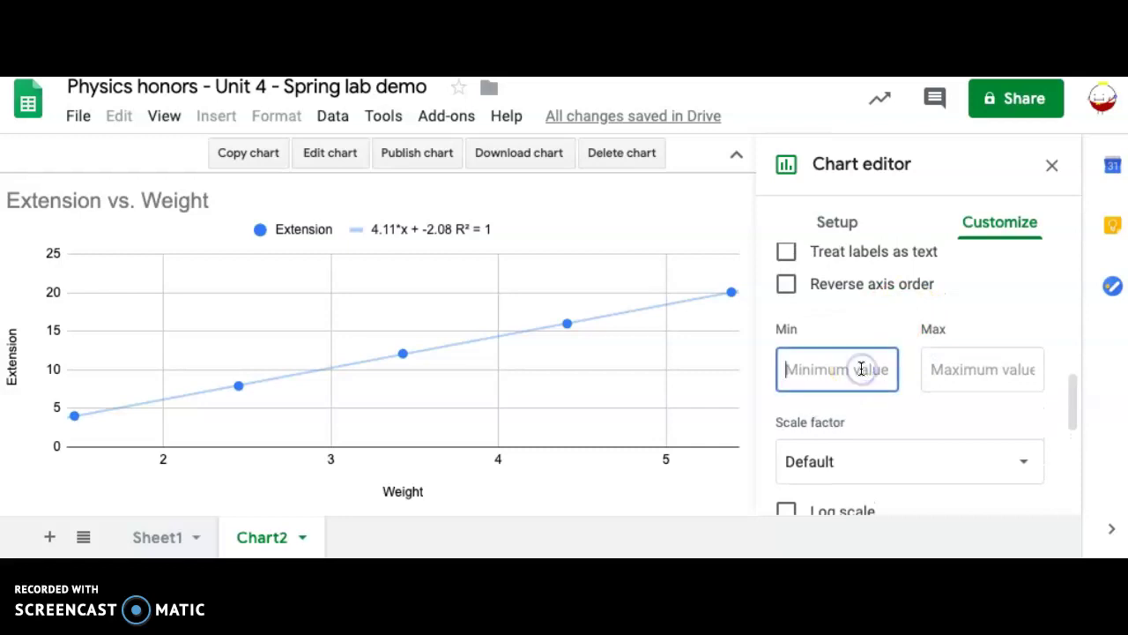
text(0)
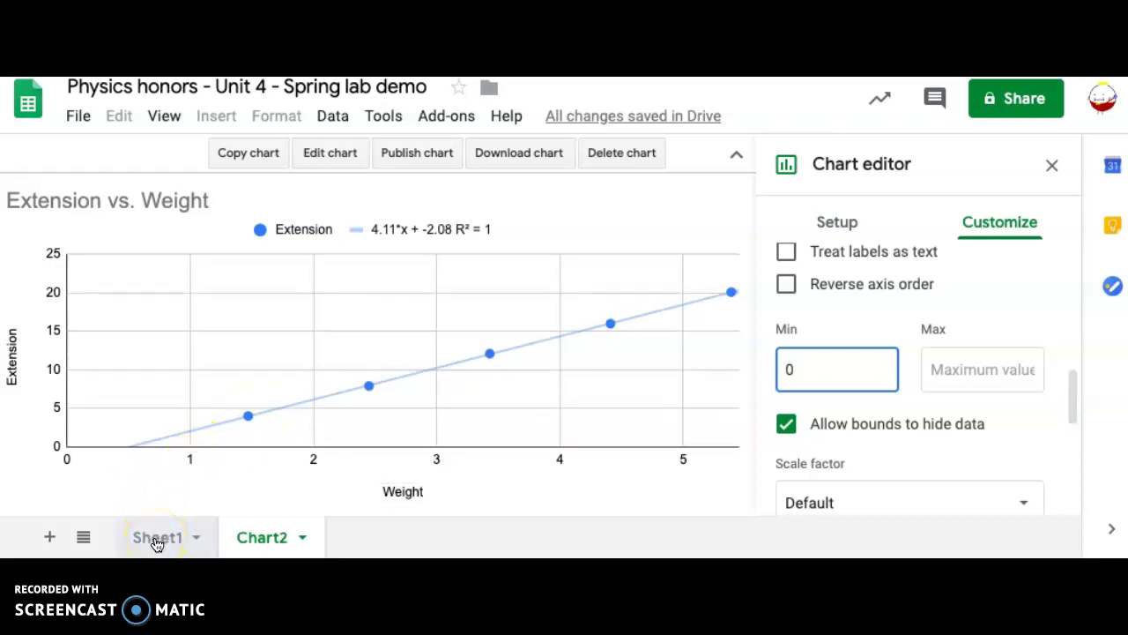
Write the note 'f=kx+b' in Sheet1 cell I6, then go back to the Chart2 sheet
click(157, 539)
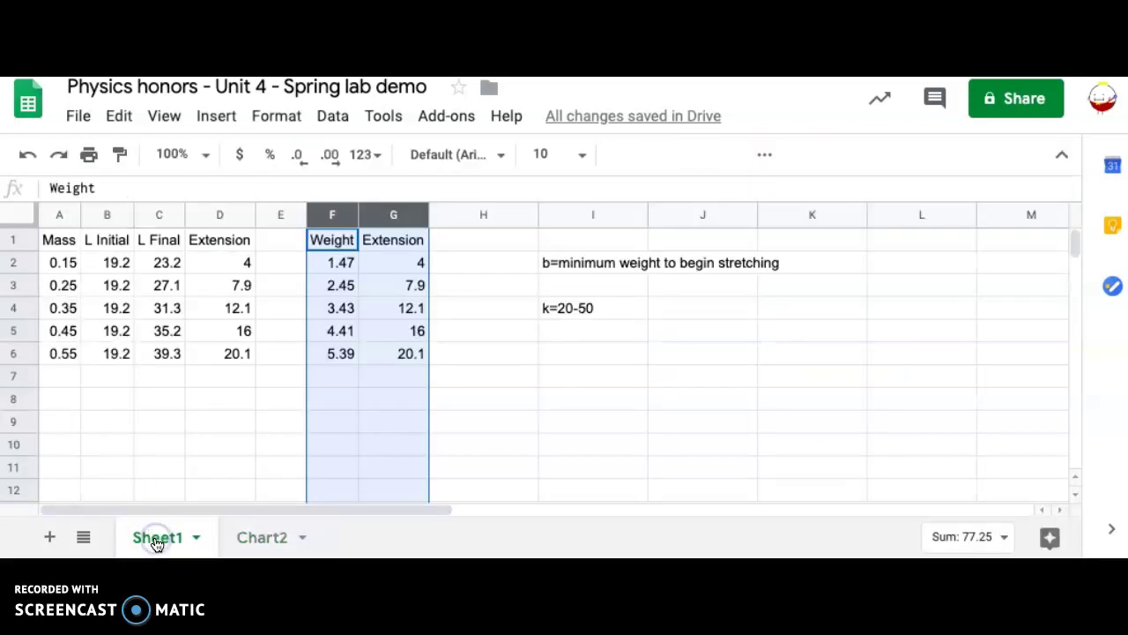
click(253, 537)
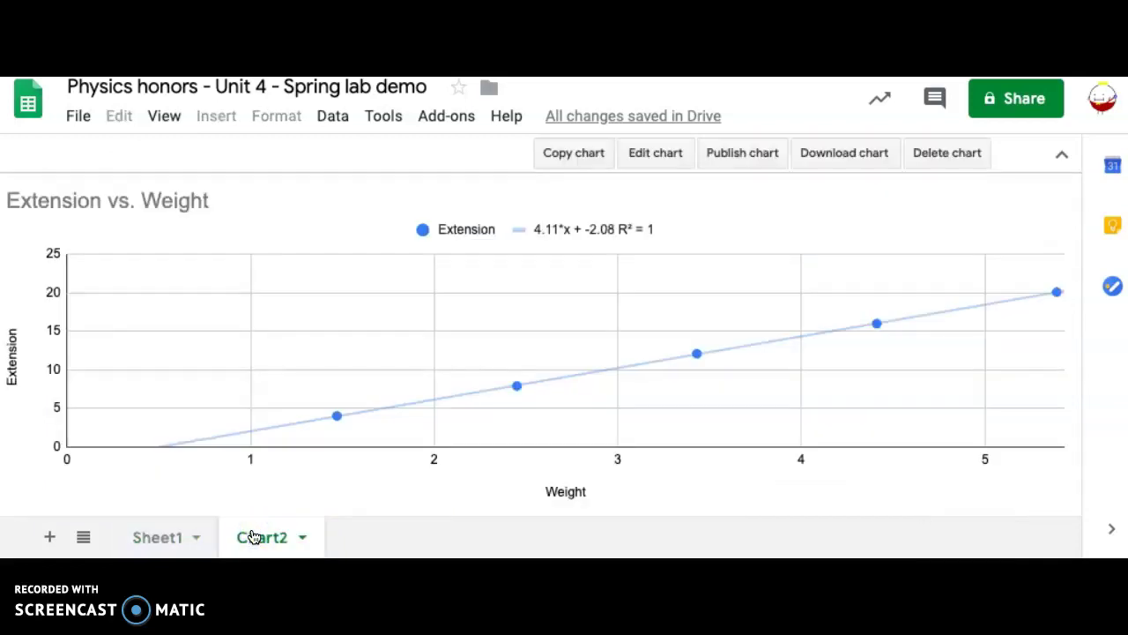
click(181, 538)
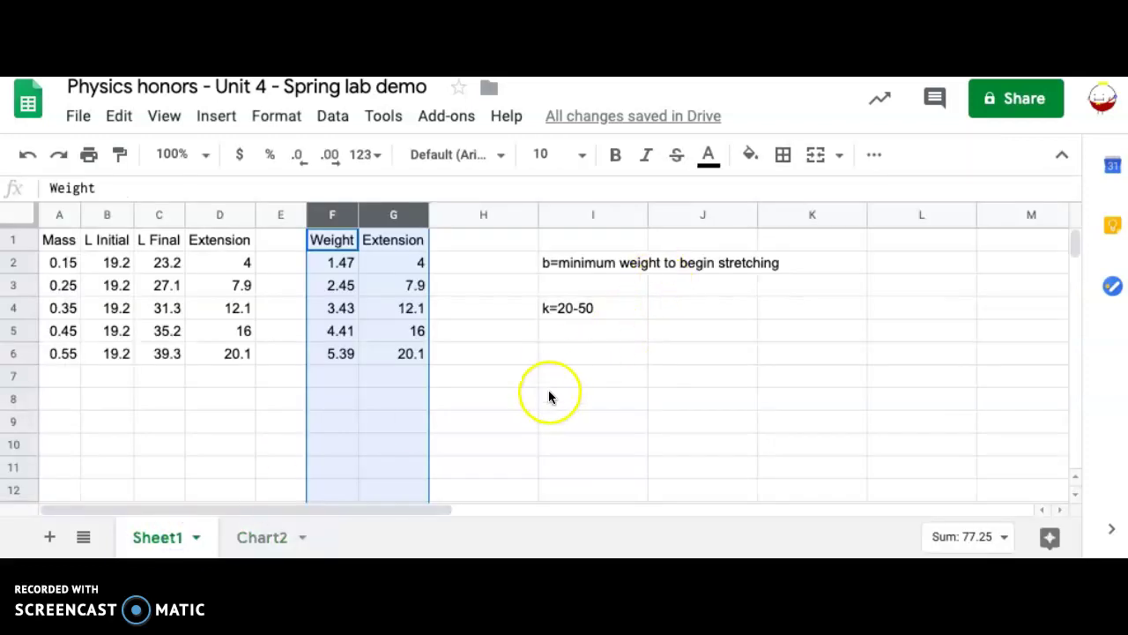
click(566, 356)
text(f=kx+b)
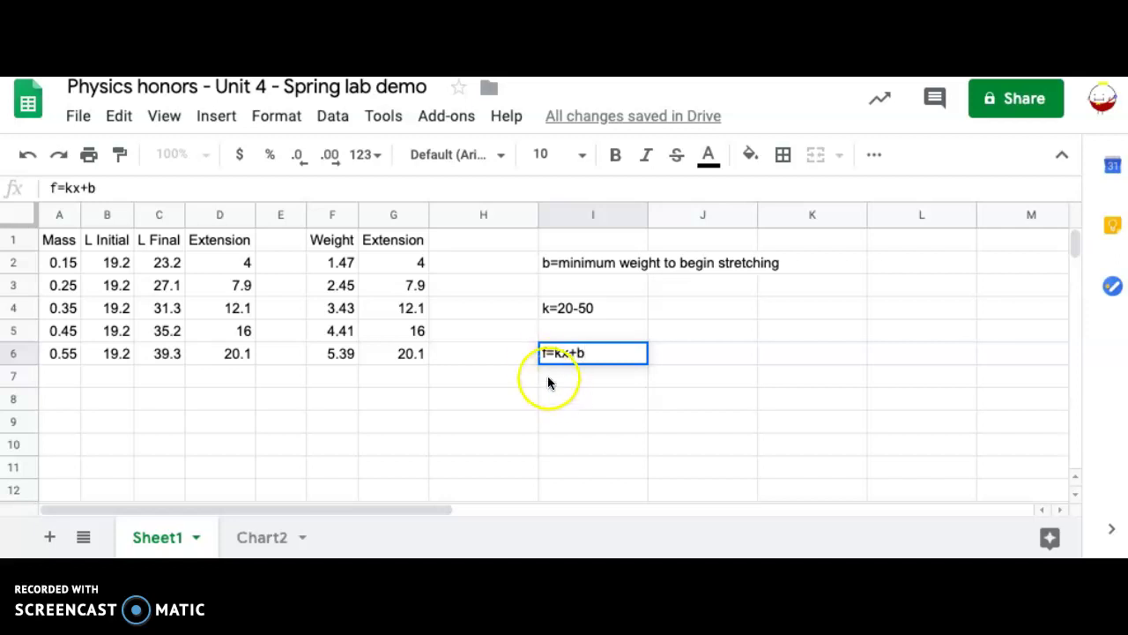
click(549, 356)
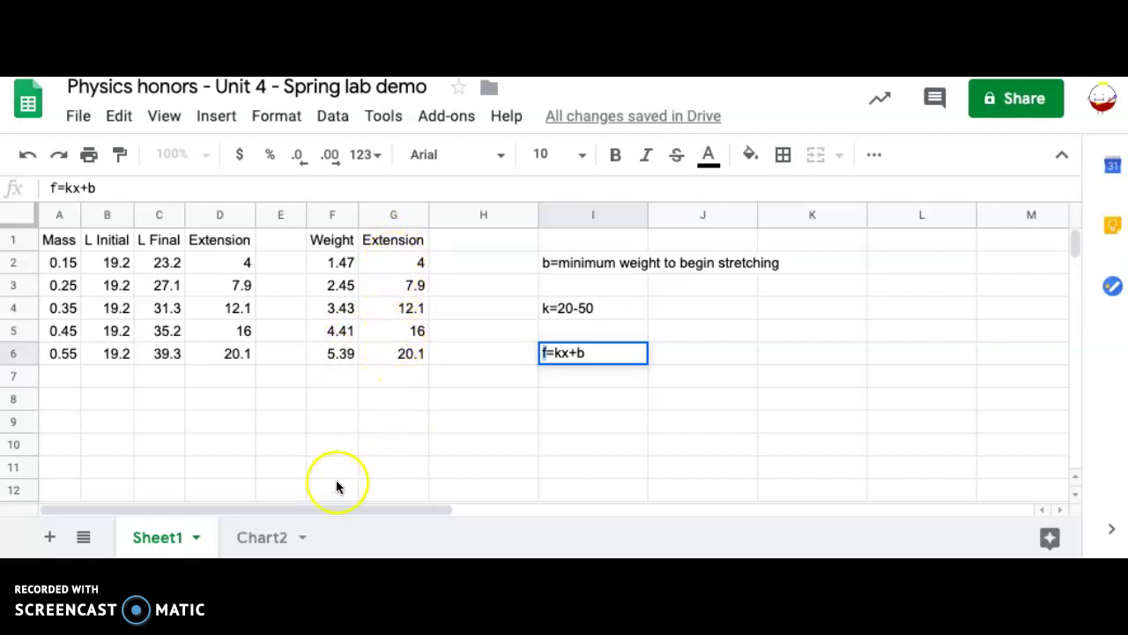
click(265, 541)
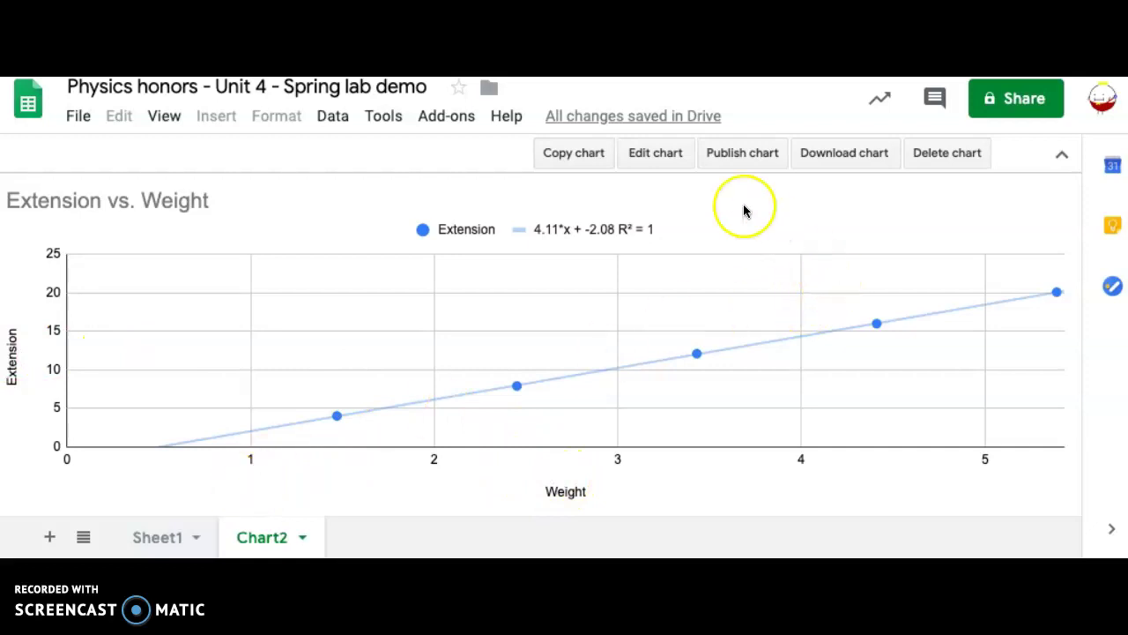
Open the Chart2 chart editor, toggling Switch rows/columns back off and leaving the Weight x-axis unchanged
click(673, 164)
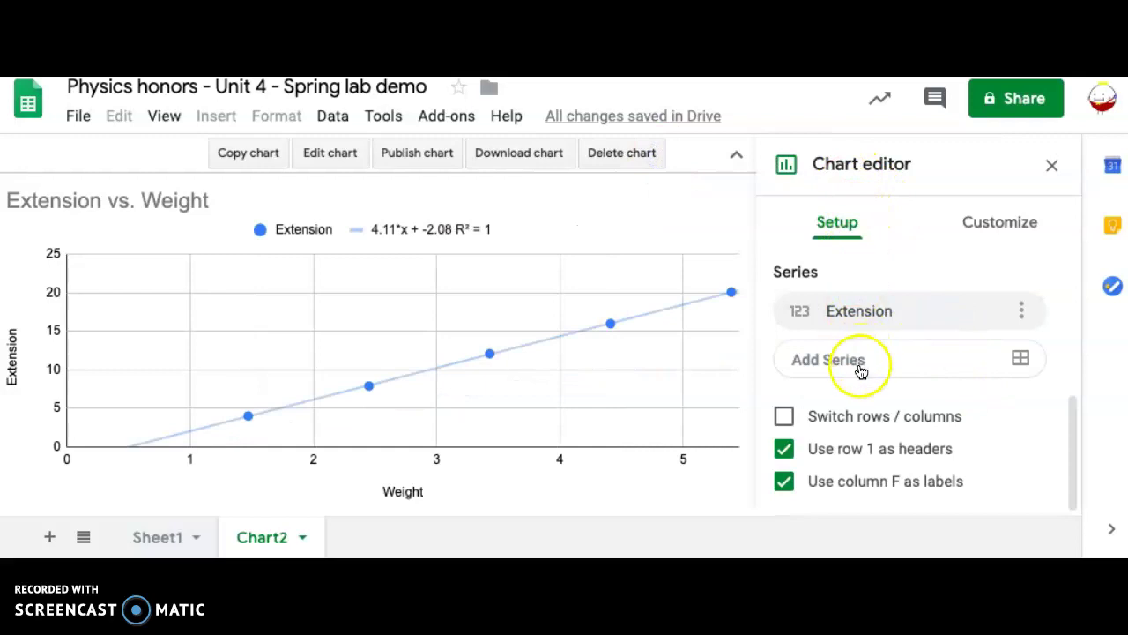
click(783, 416)
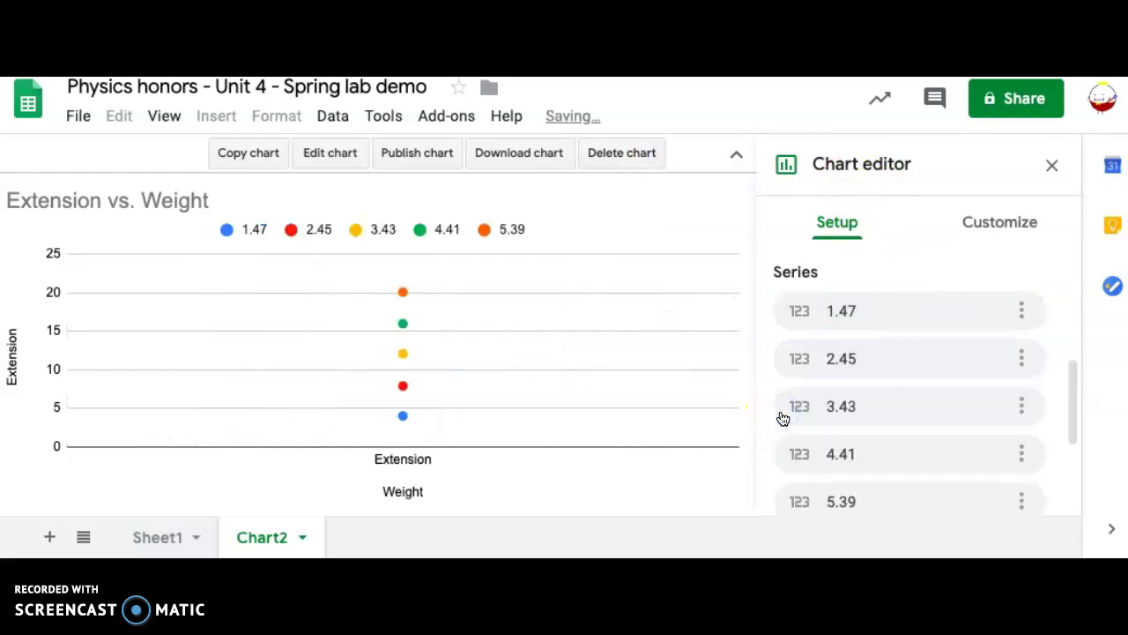
scroll(867, 335, down, 2)
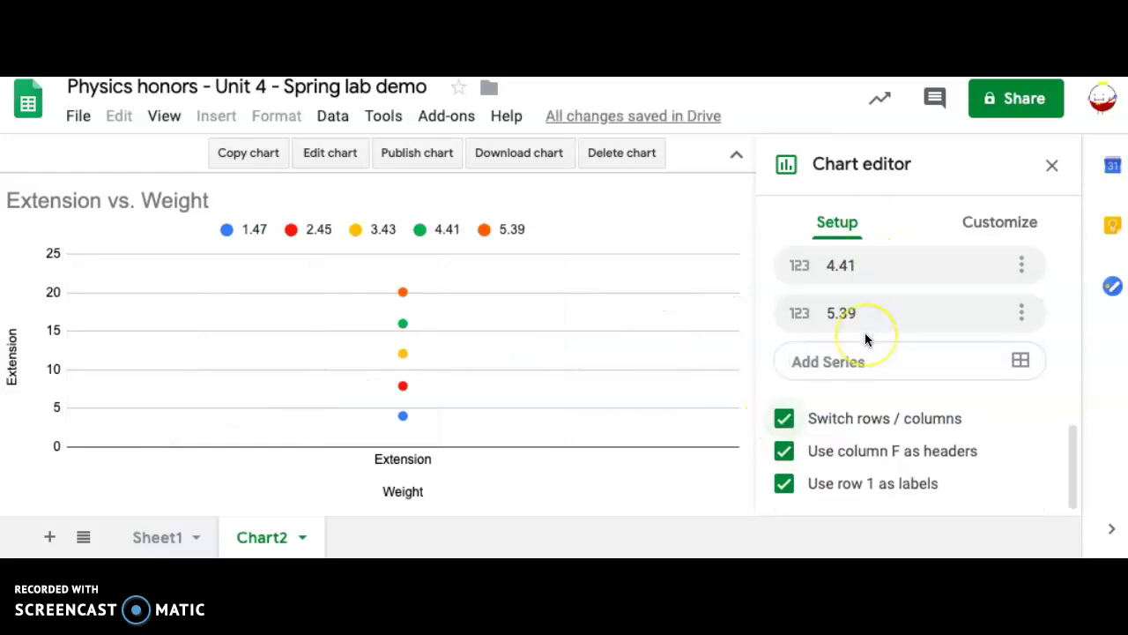
click(785, 418)
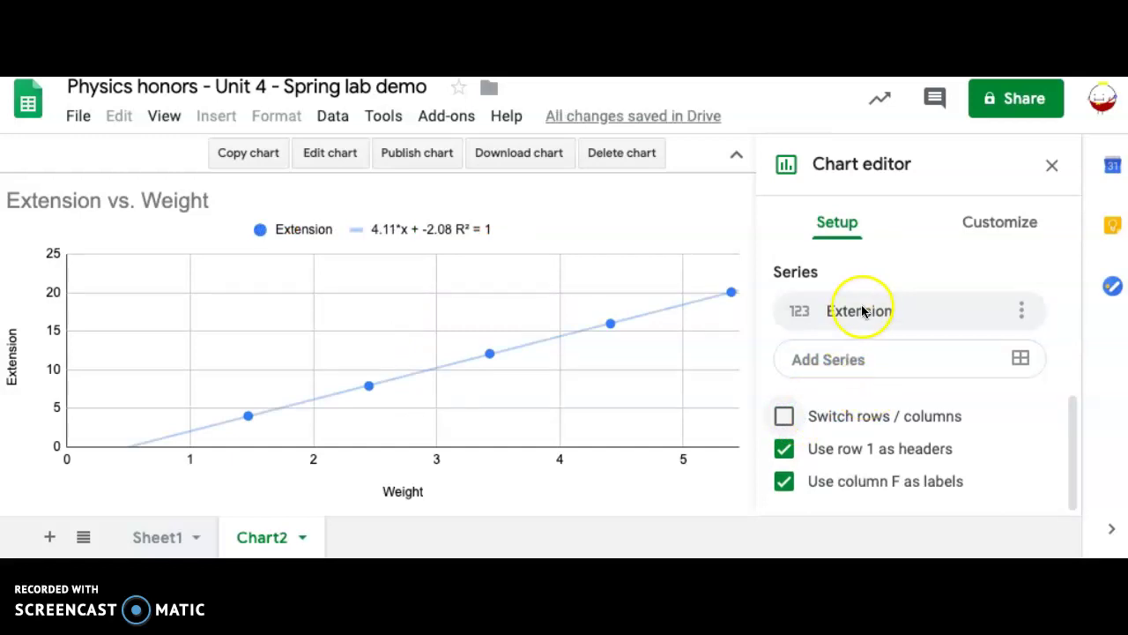
scroll(863, 310, up, 3)
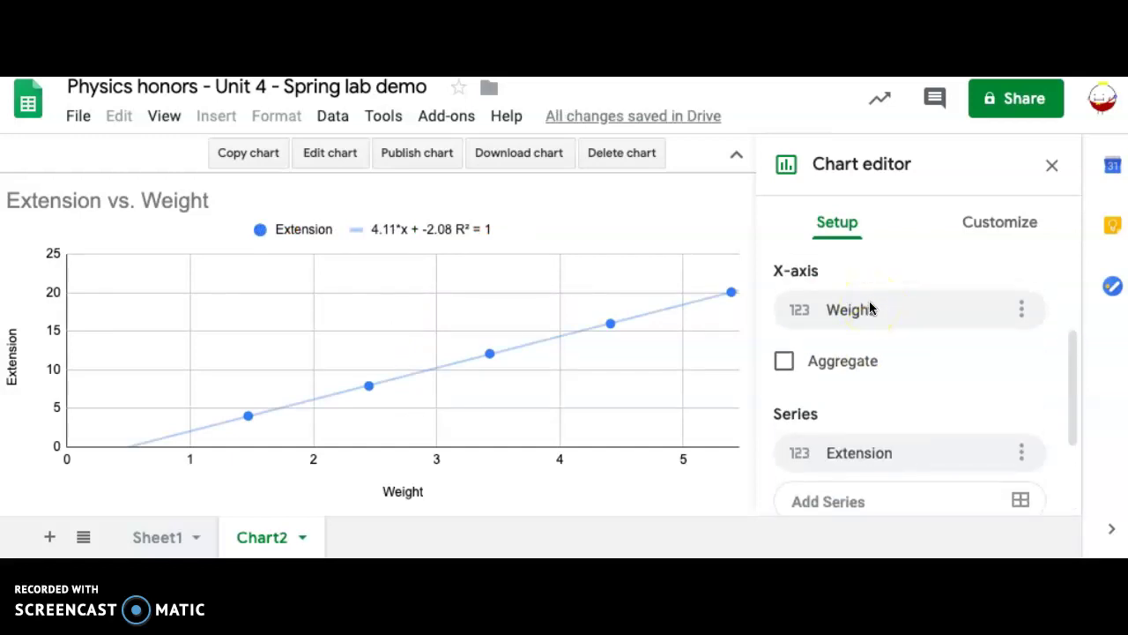
scroll(870, 307, up, 1)
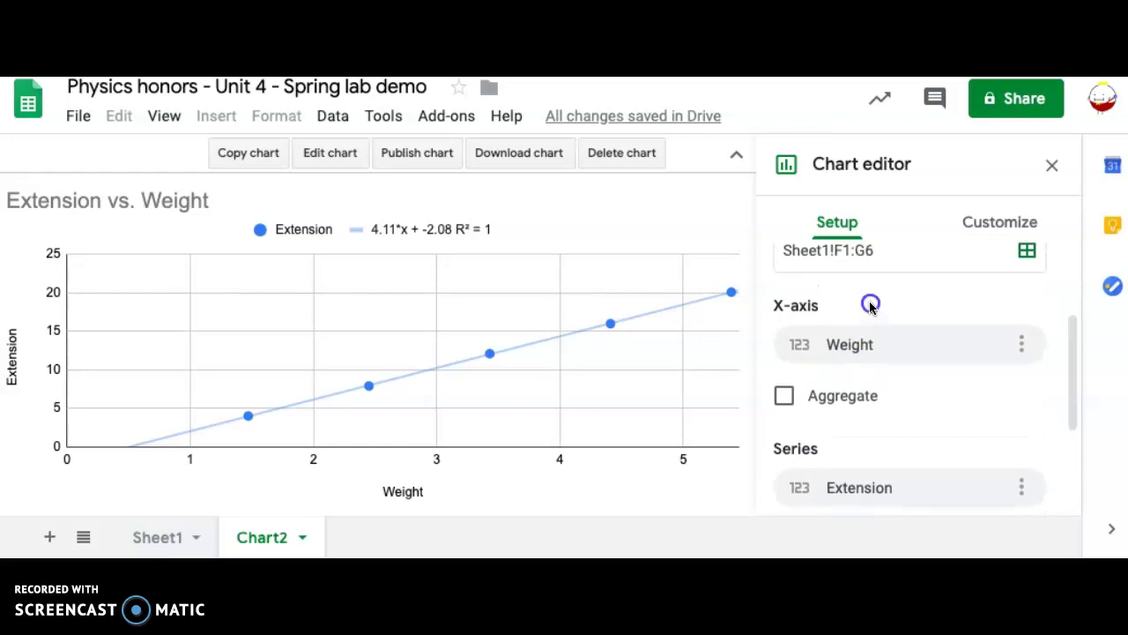
click(1022, 344)
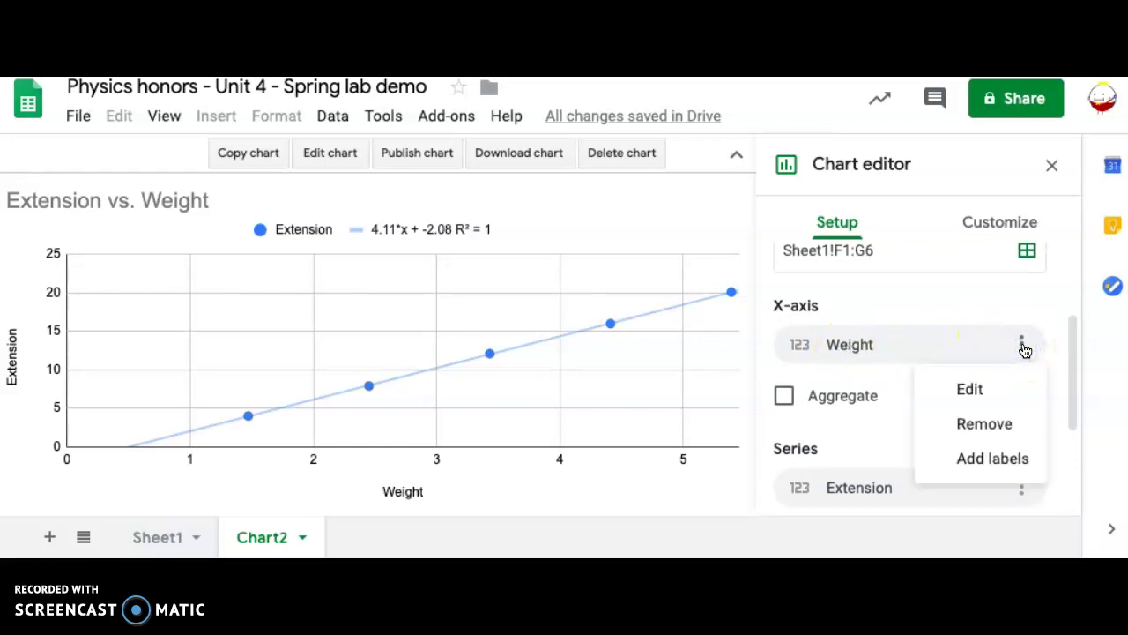
click(1022, 345)
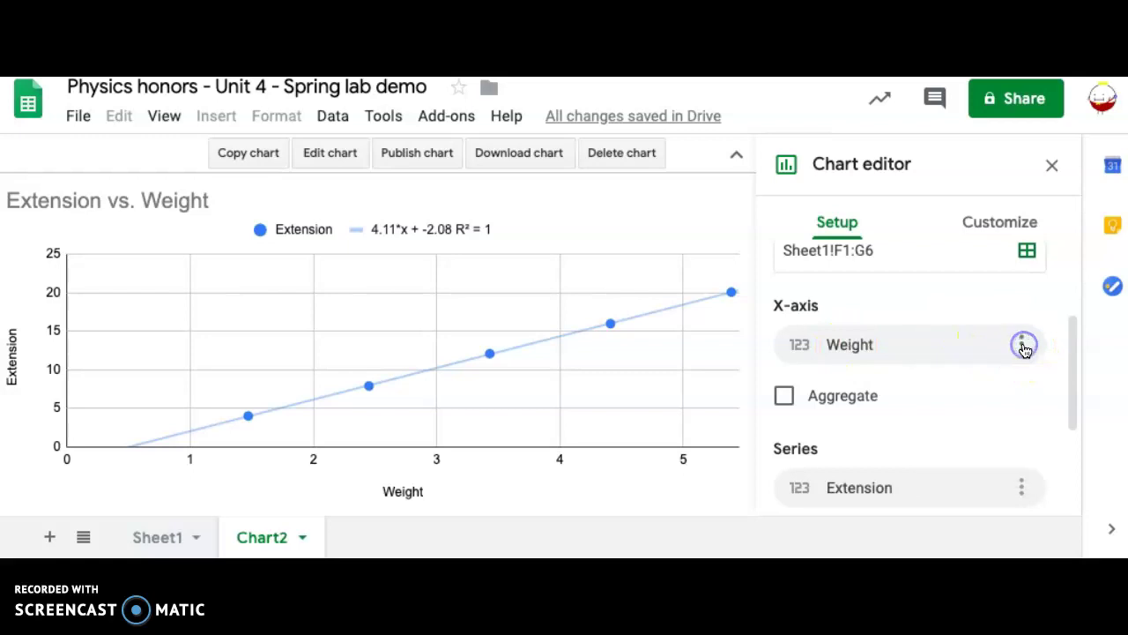
Move the Weight data from F1:F6 on Sheet1 to H1:H6
click(155, 545)
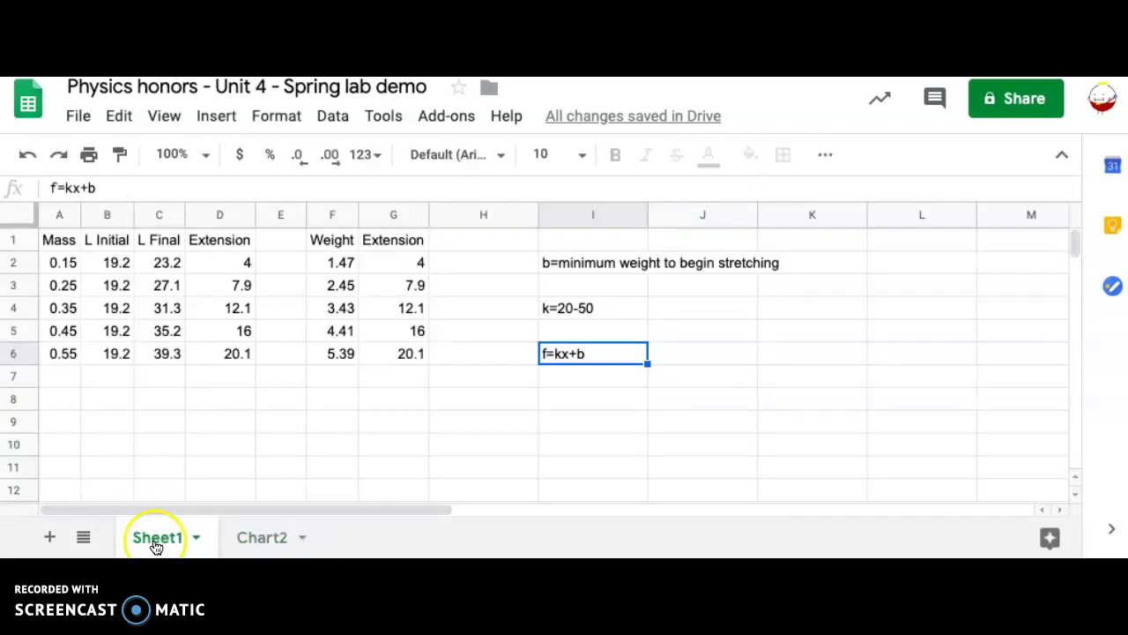
click(329, 238)
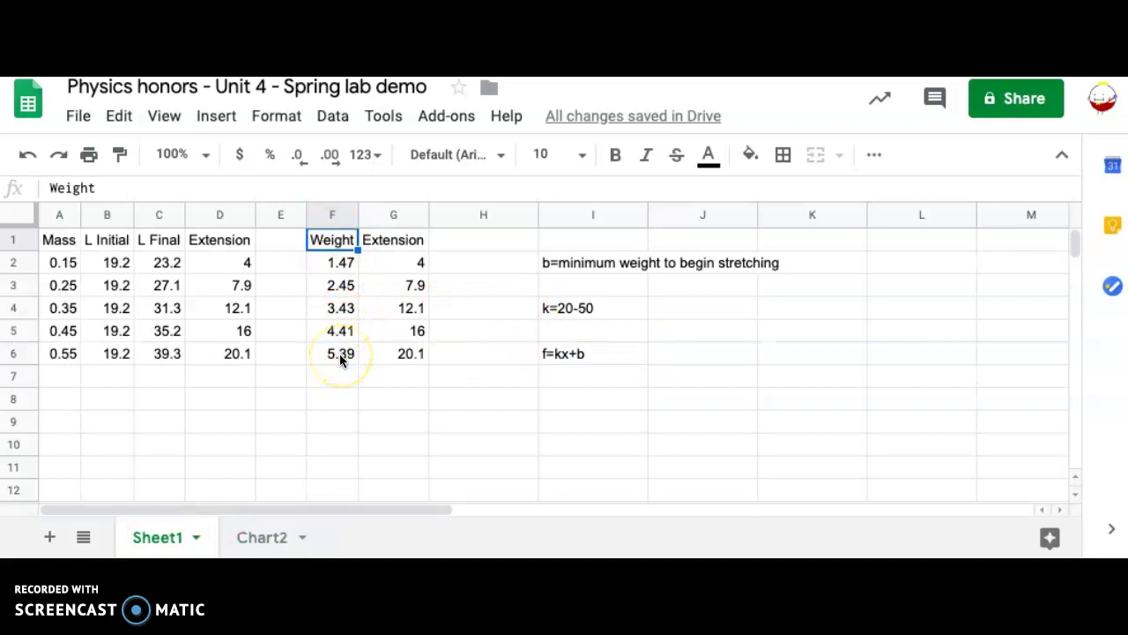
shift+click(340, 353)
key(ctrl+c)
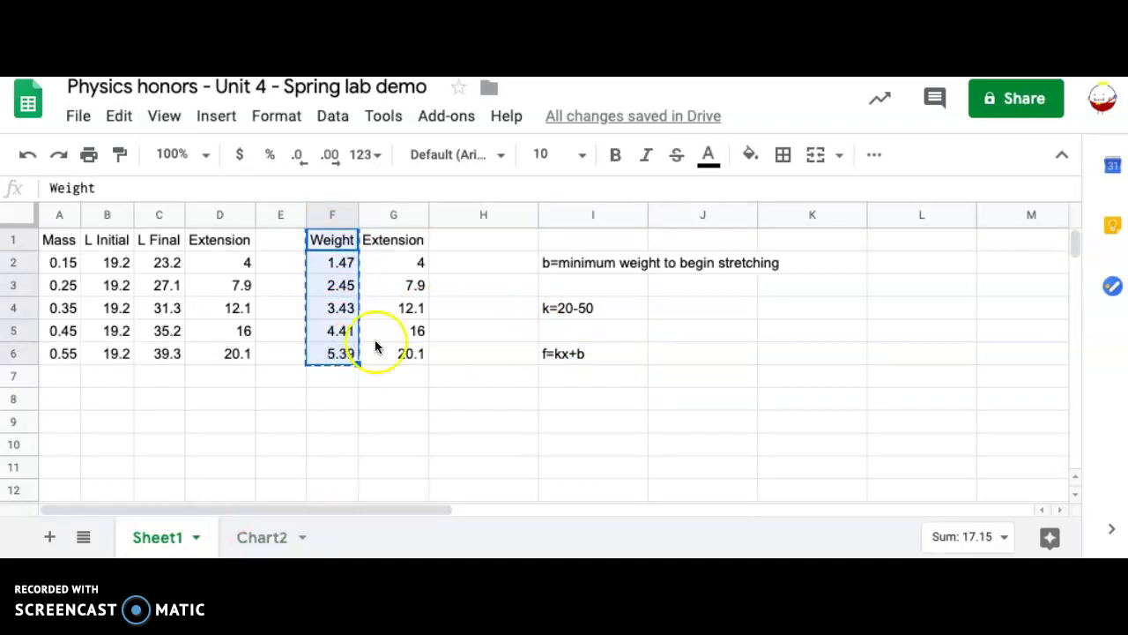
double_click(464, 240)
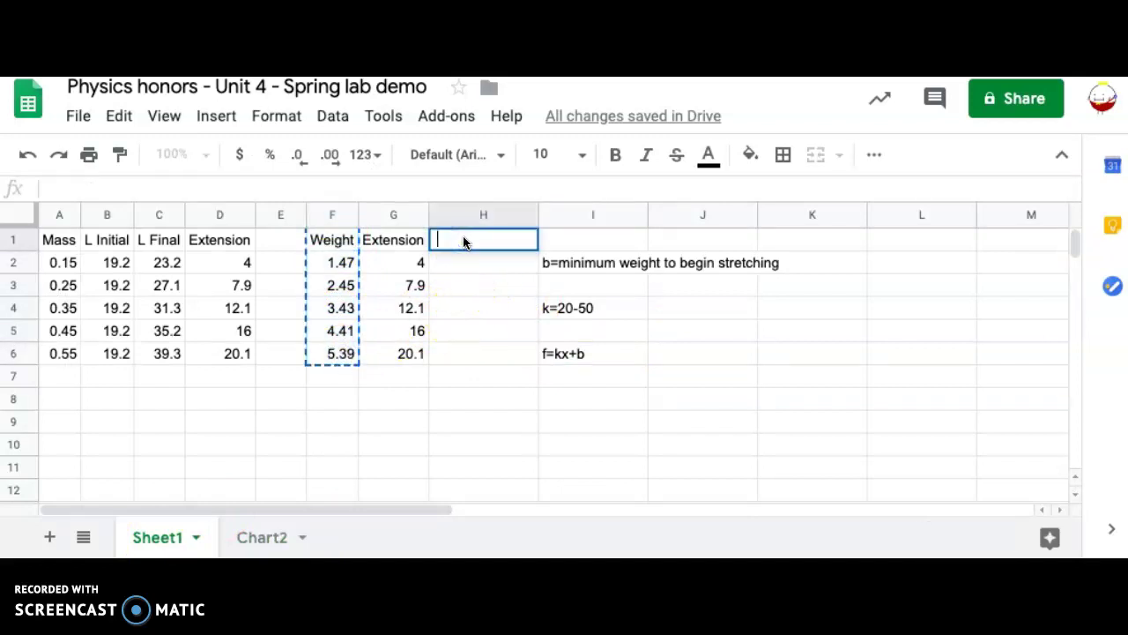
key(ctrl+v)
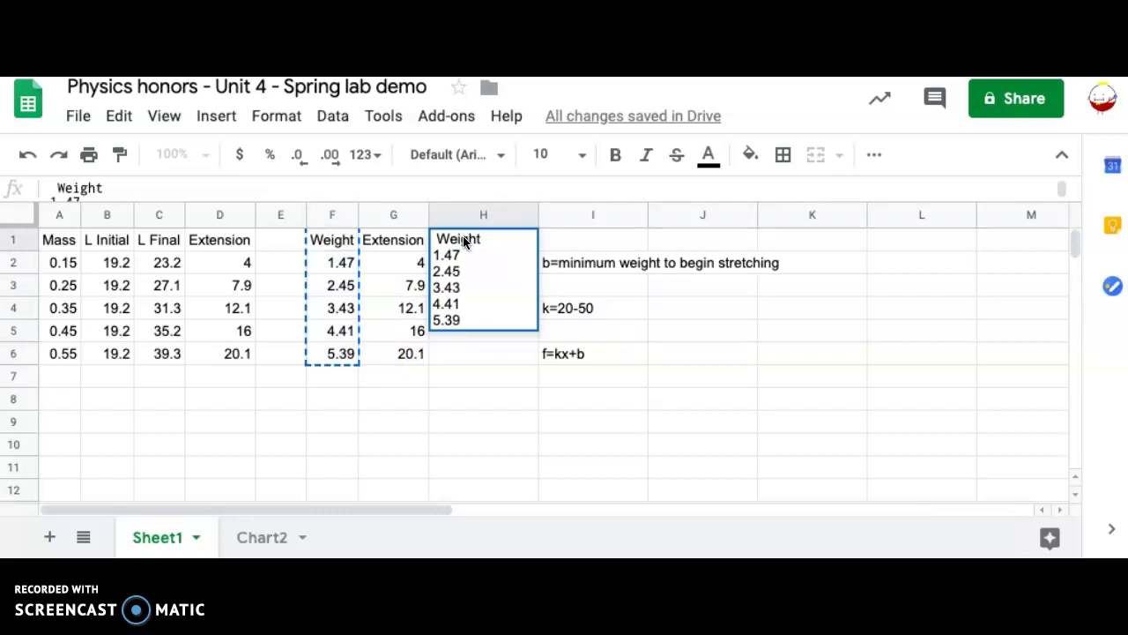
key(Escape)
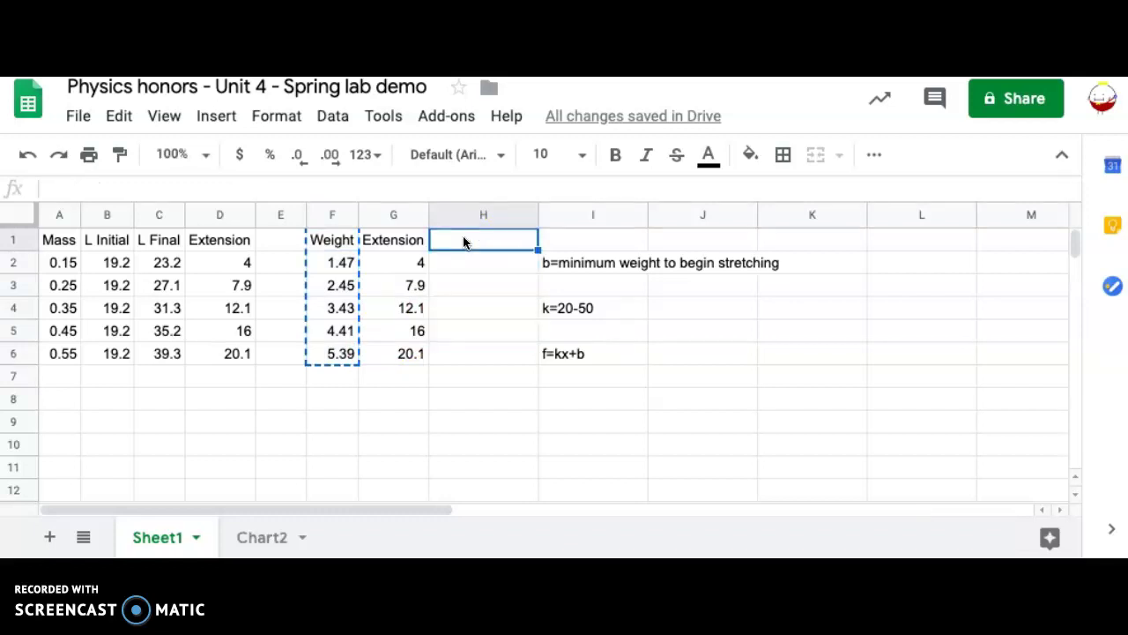
key(ctrl+v)
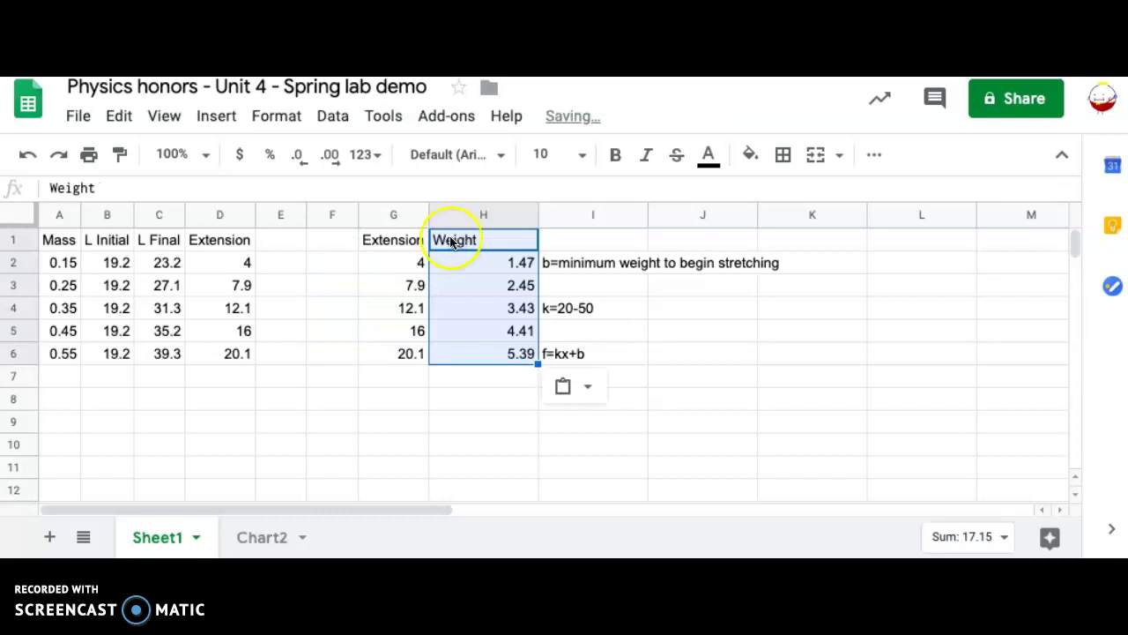
Insert a new chart from the Extension and Weight columns G and H
click(396, 217)
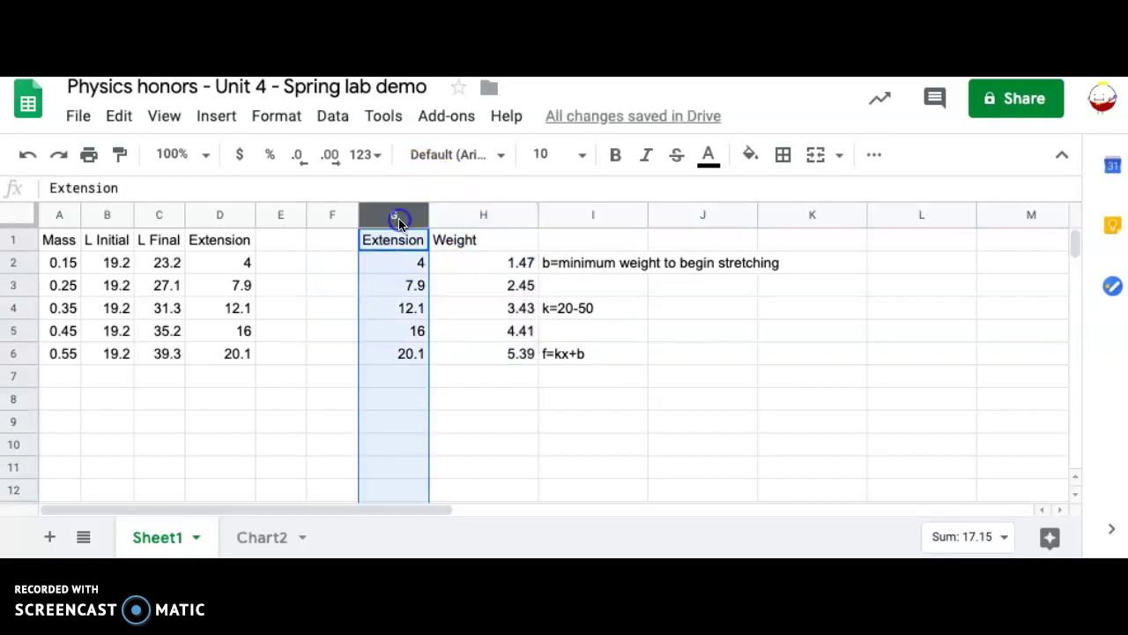
shift+click(452, 219)
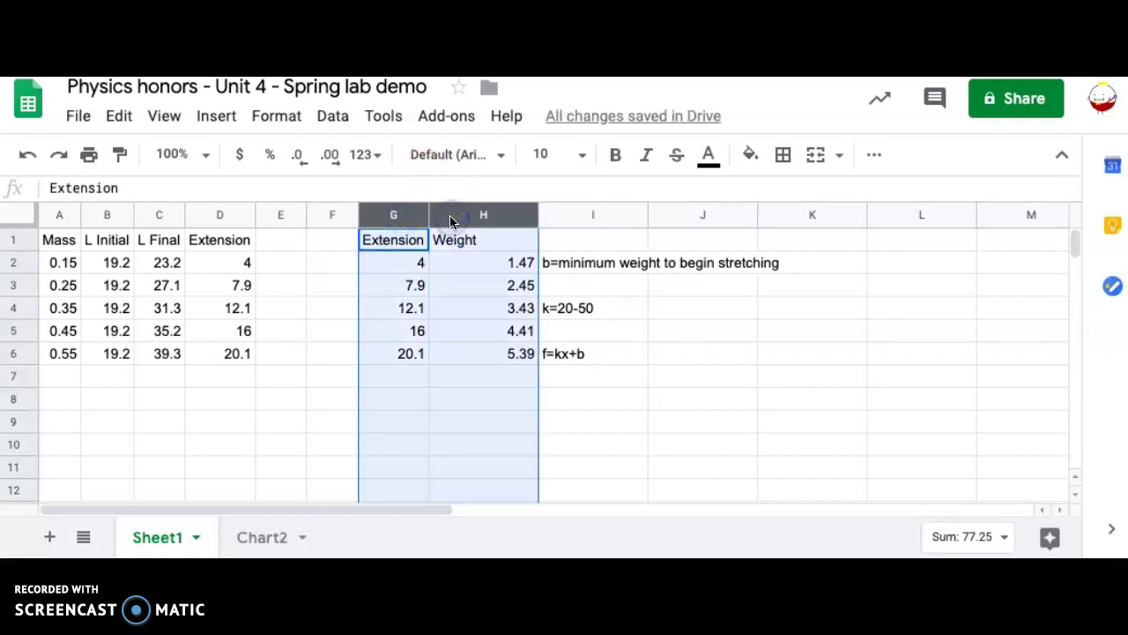
click(217, 117)
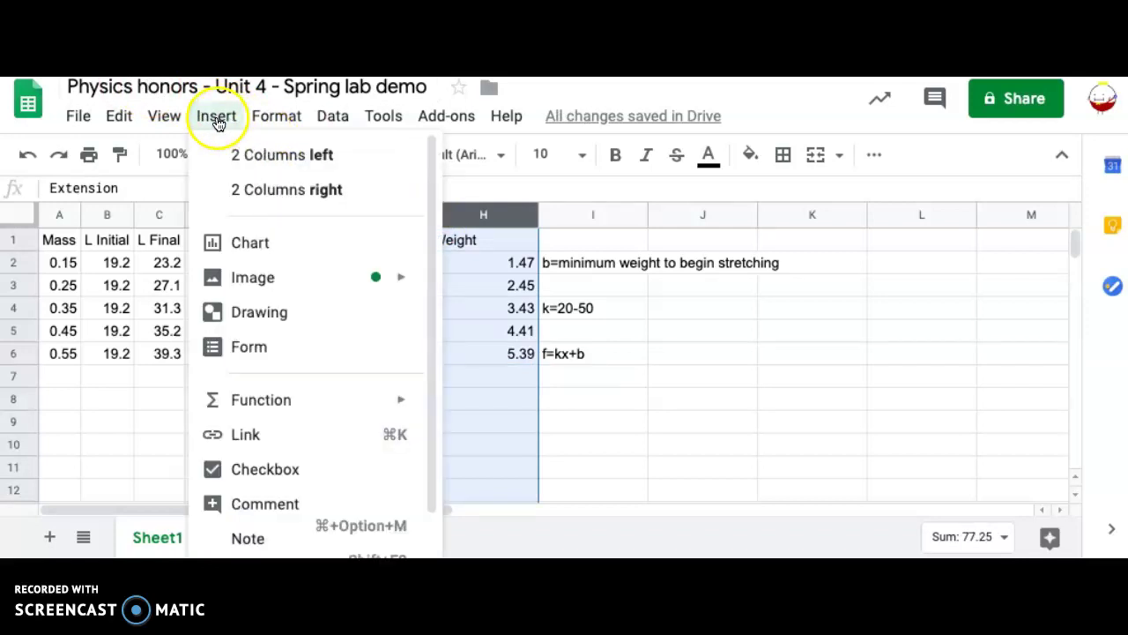
click(253, 243)
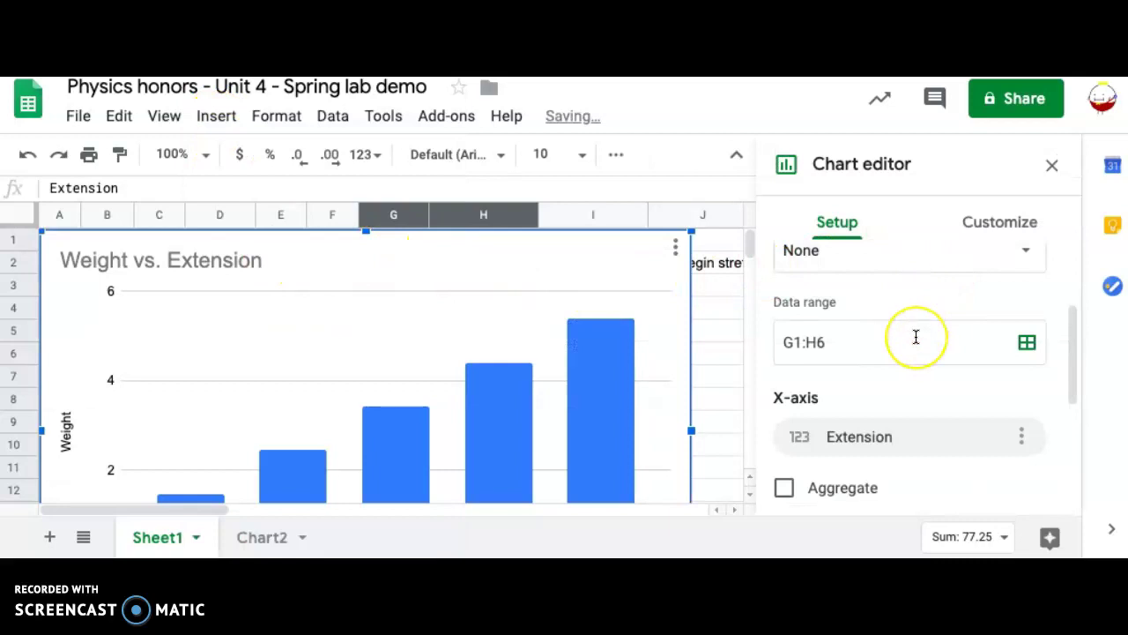
scroll(917, 331, up, 2)
Change the new chart's type from column to the first Scatter chart option
click(877, 308)
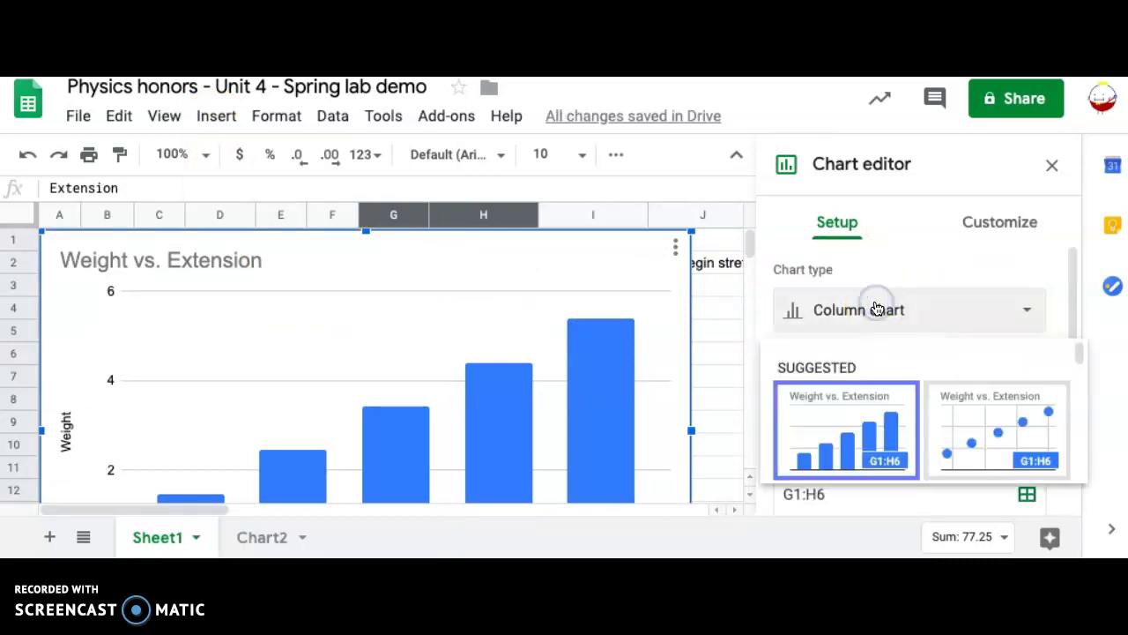
scroll(972, 449, down, 3)
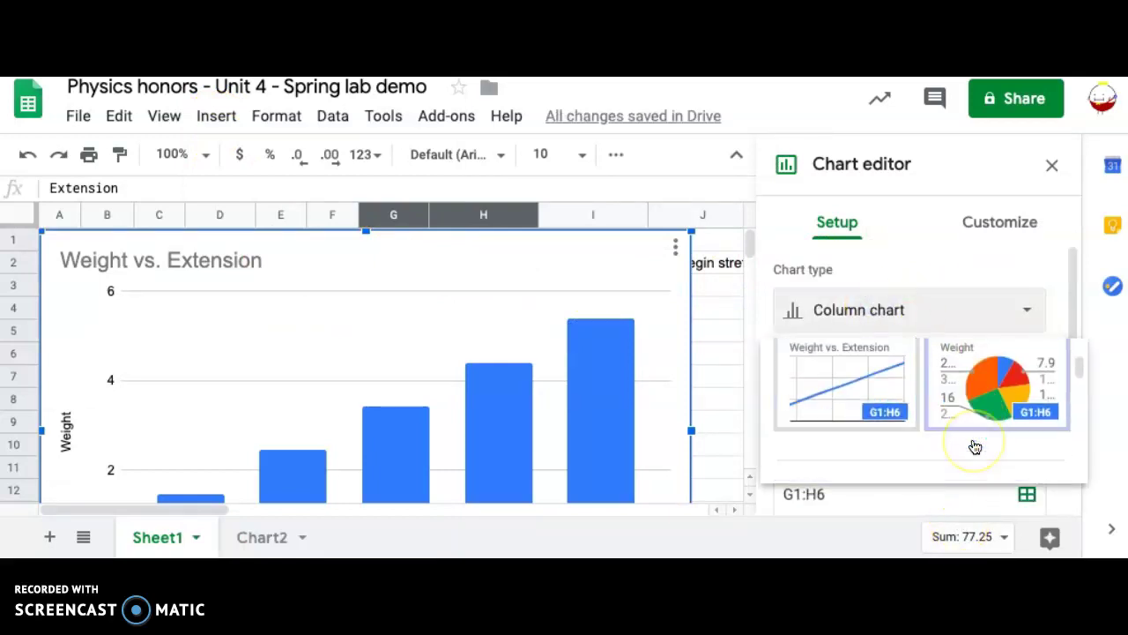
scroll(974, 447, up, 2)
scroll(974, 447, down, 2)
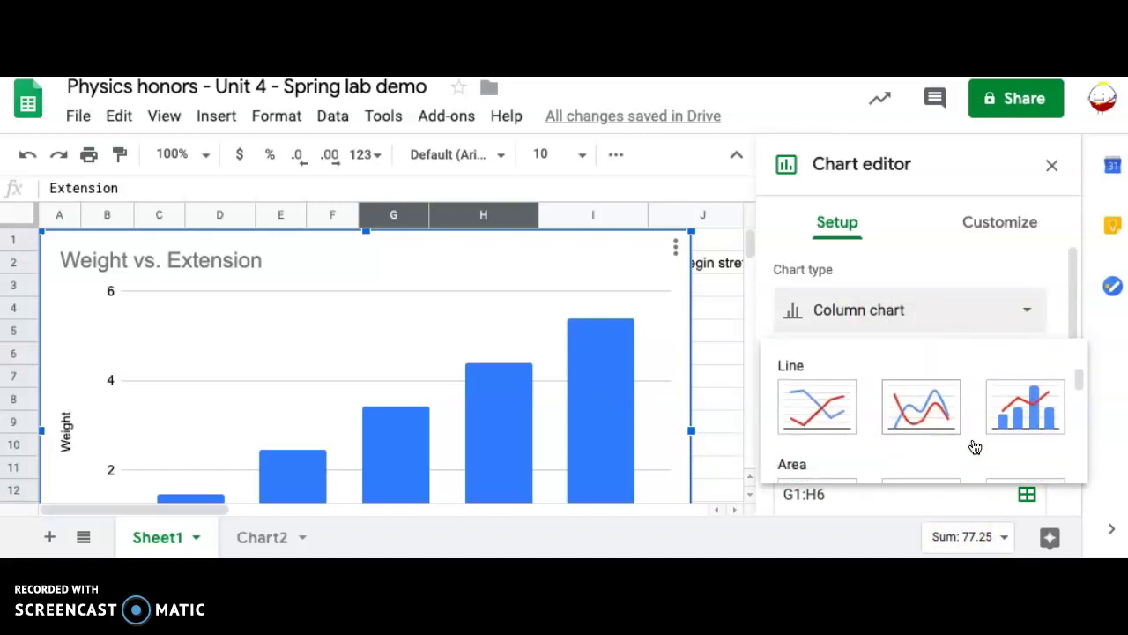
scroll(973, 447, down, 5)
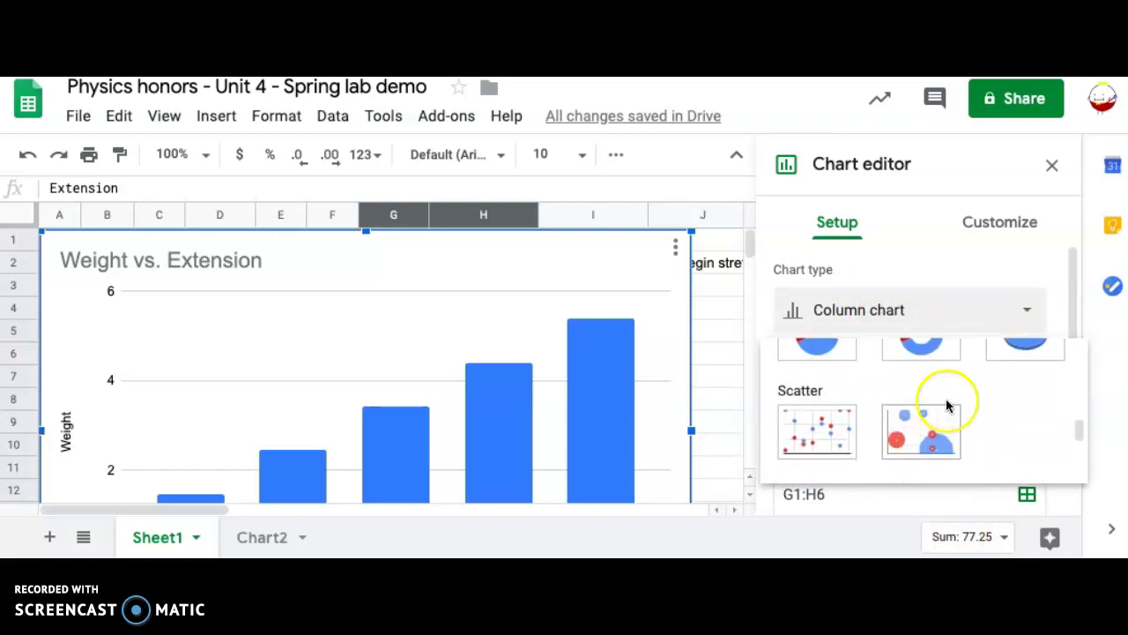
click(834, 429)
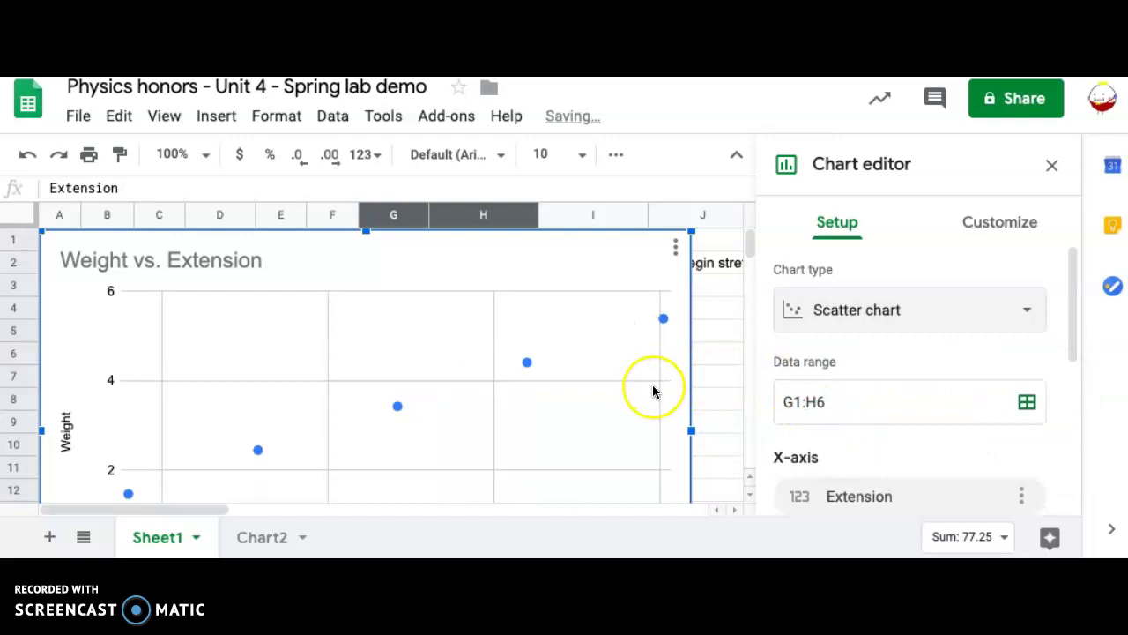
scroll(653, 384, down, 2)
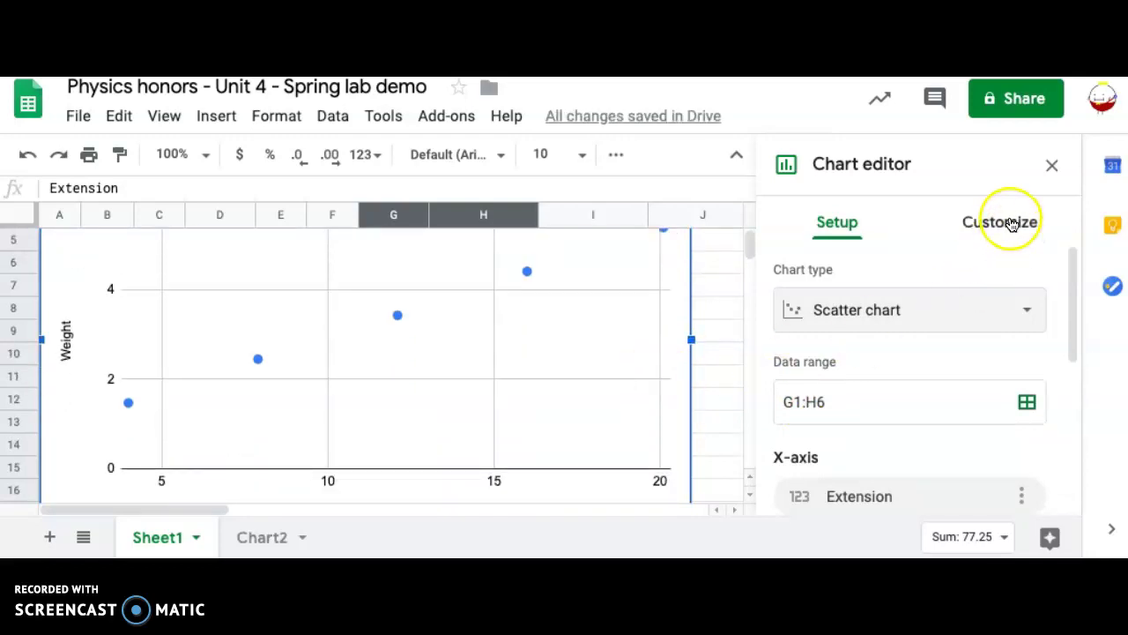
Add a linear trendline to the chart's series under Customize > Series
click(1012, 224)
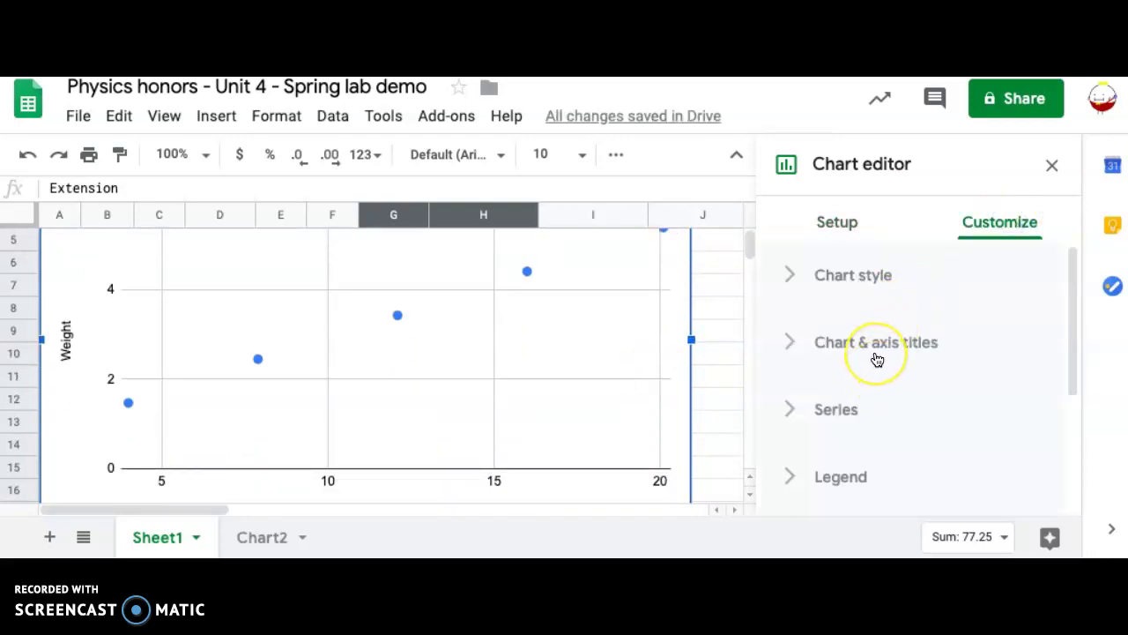
click(862, 412)
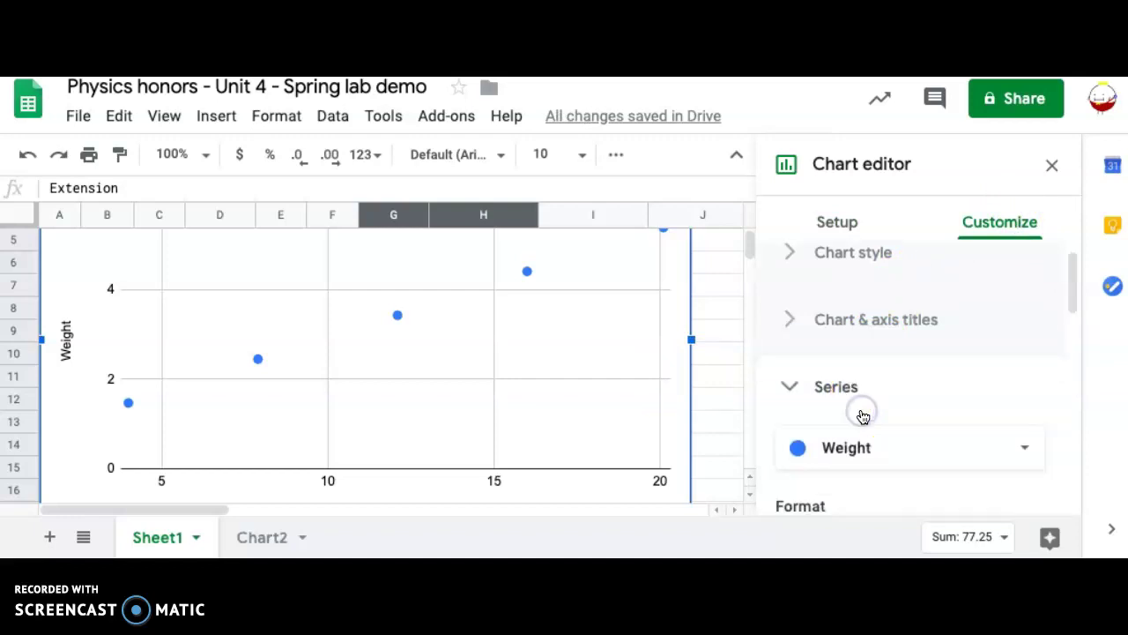
scroll(863, 416, down, 5)
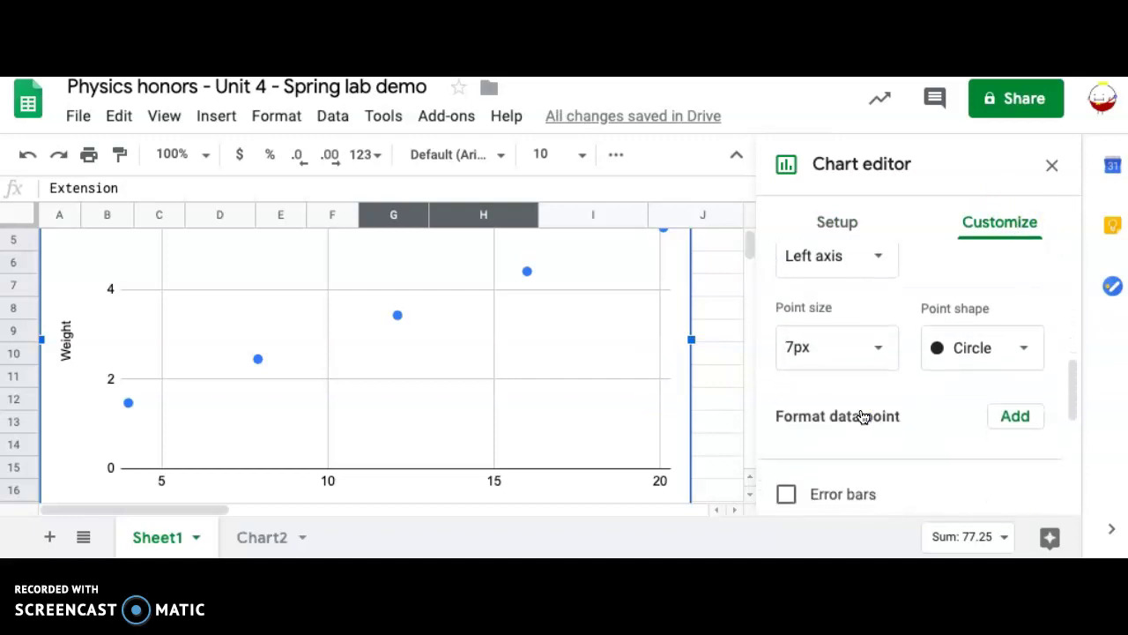
scroll(863, 416, down, 2)
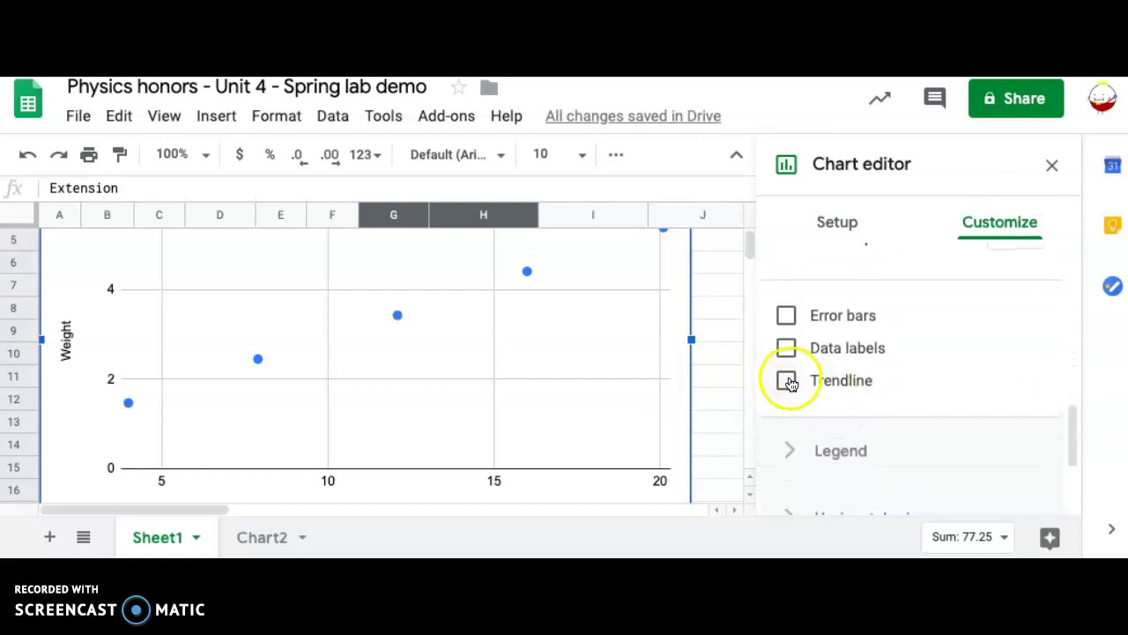
click(787, 381)
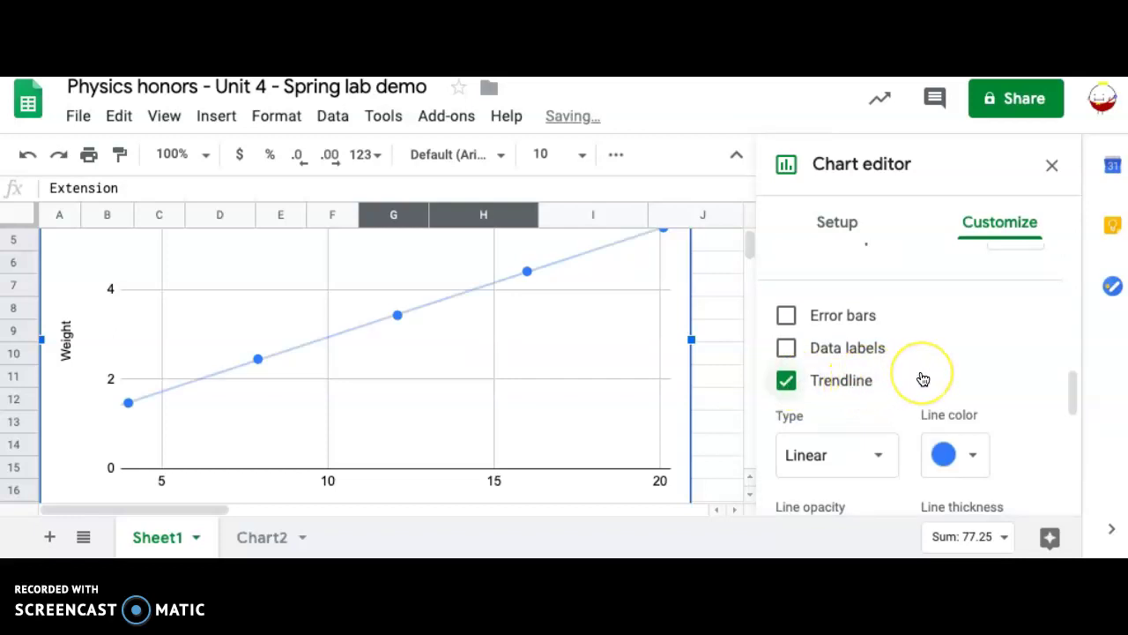
Set the trendline label to Use Equation and tick Show R²
scroll(923, 379, down, 4)
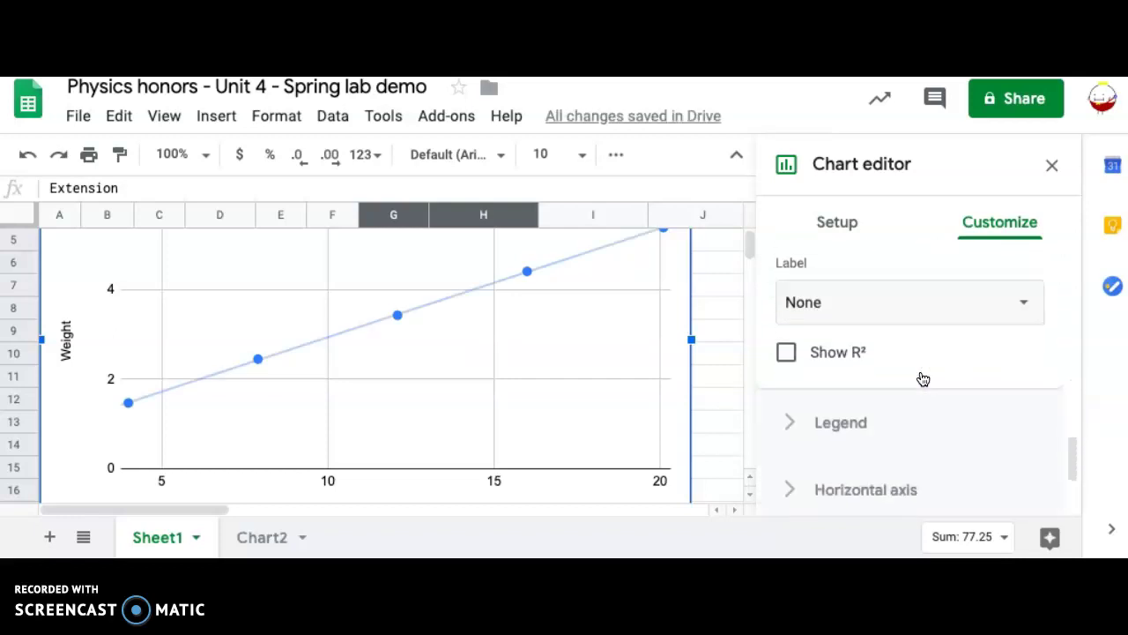
scroll(923, 379, down, 1)
scroll(923, 379, up, 3)
click(919, 402)
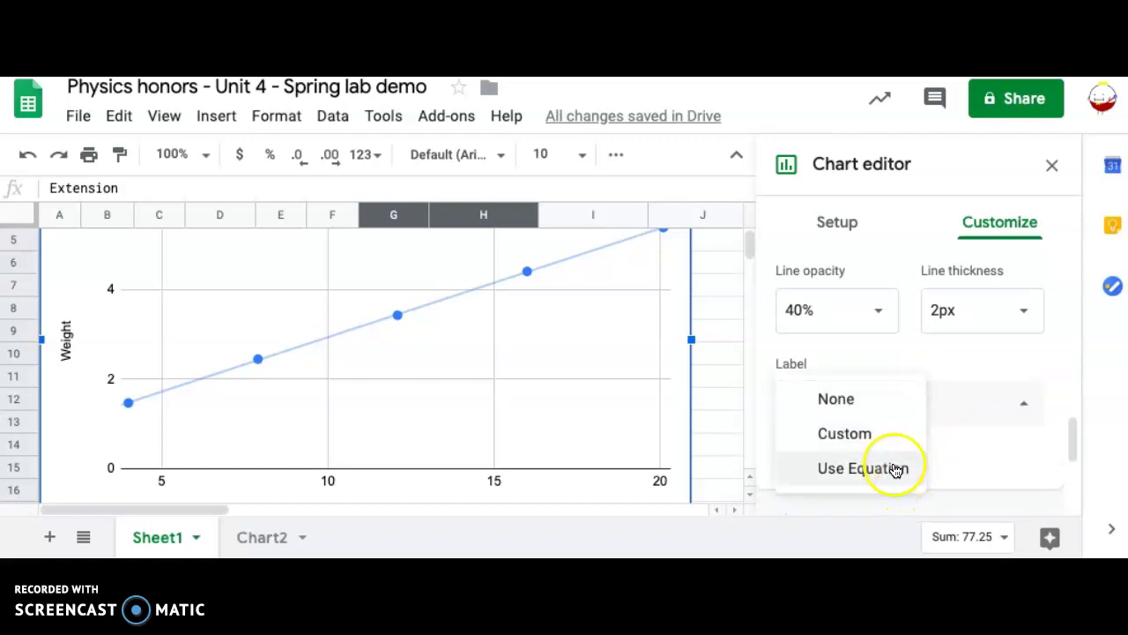
click(896, 469)
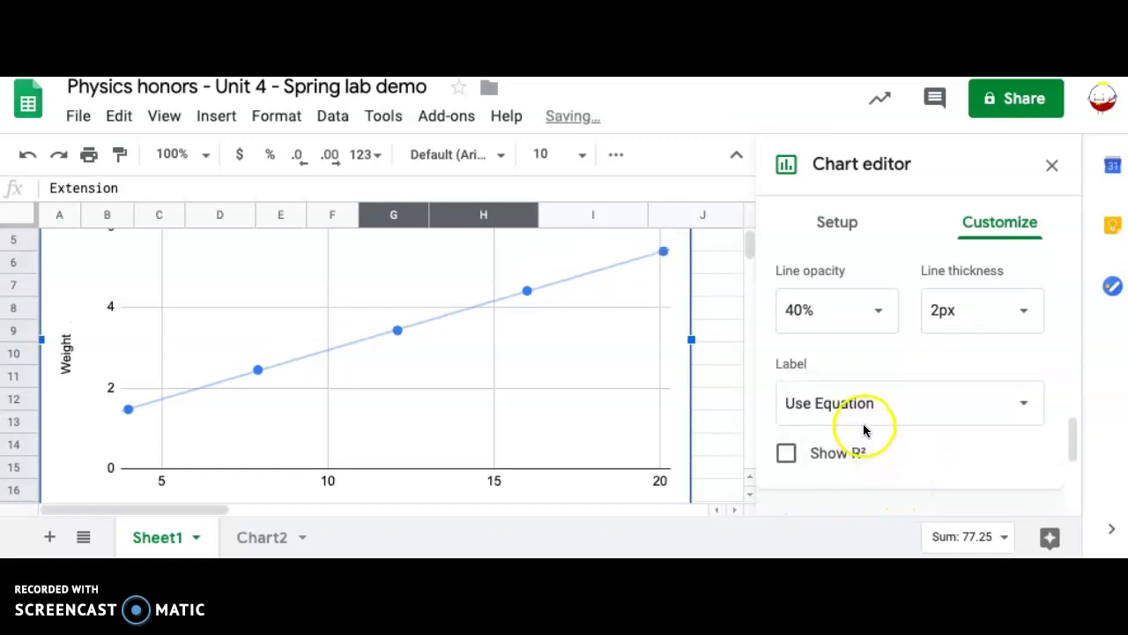
click(787, 456)
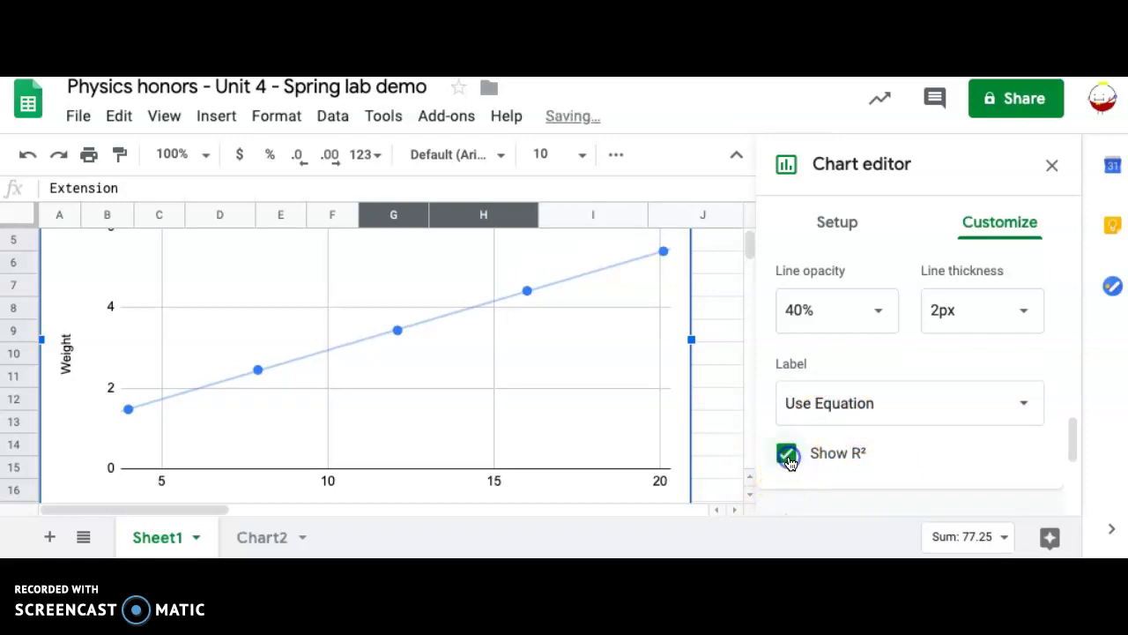
scroll(631, 404, up, 2)
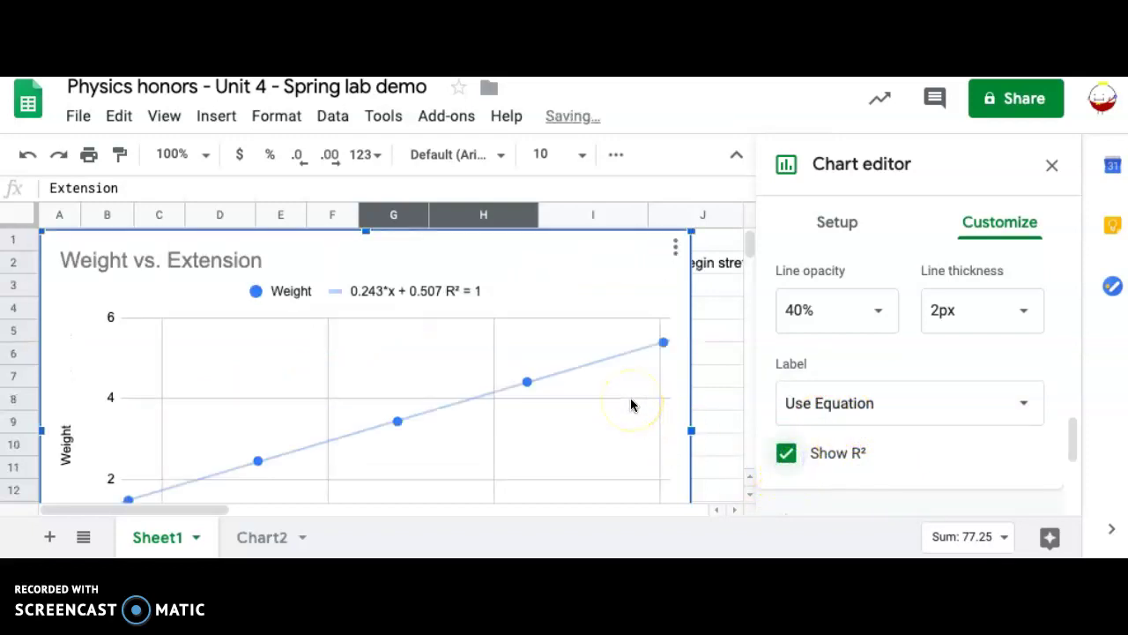
Choose Move to own sheet from the chart's three-dot menu, creating Chart3
click(676, 252)
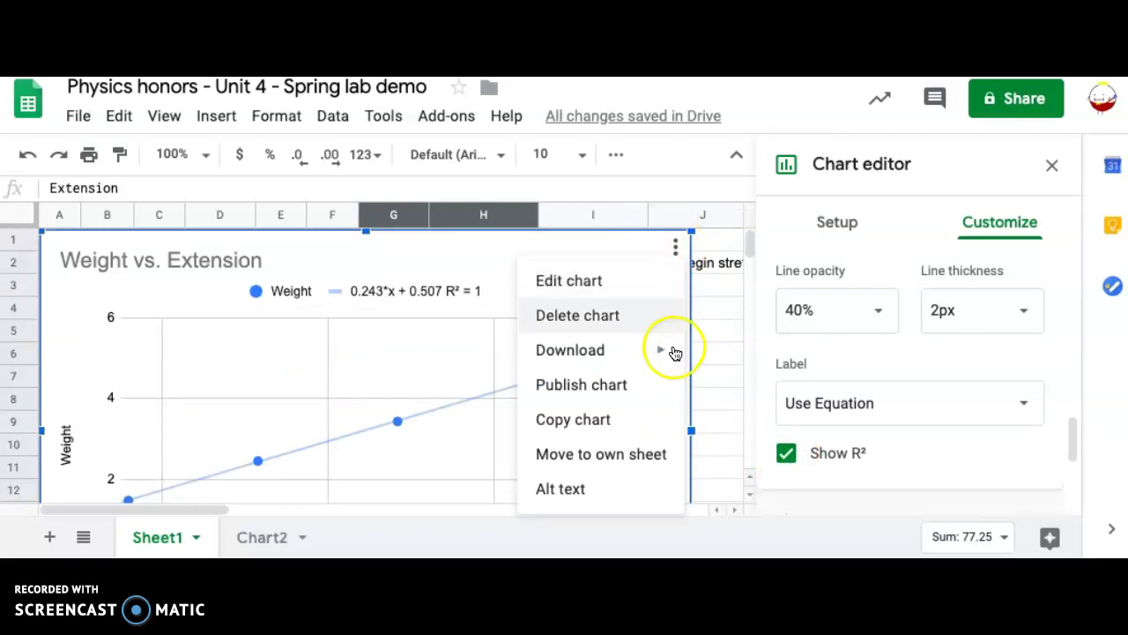
click(631, 453)
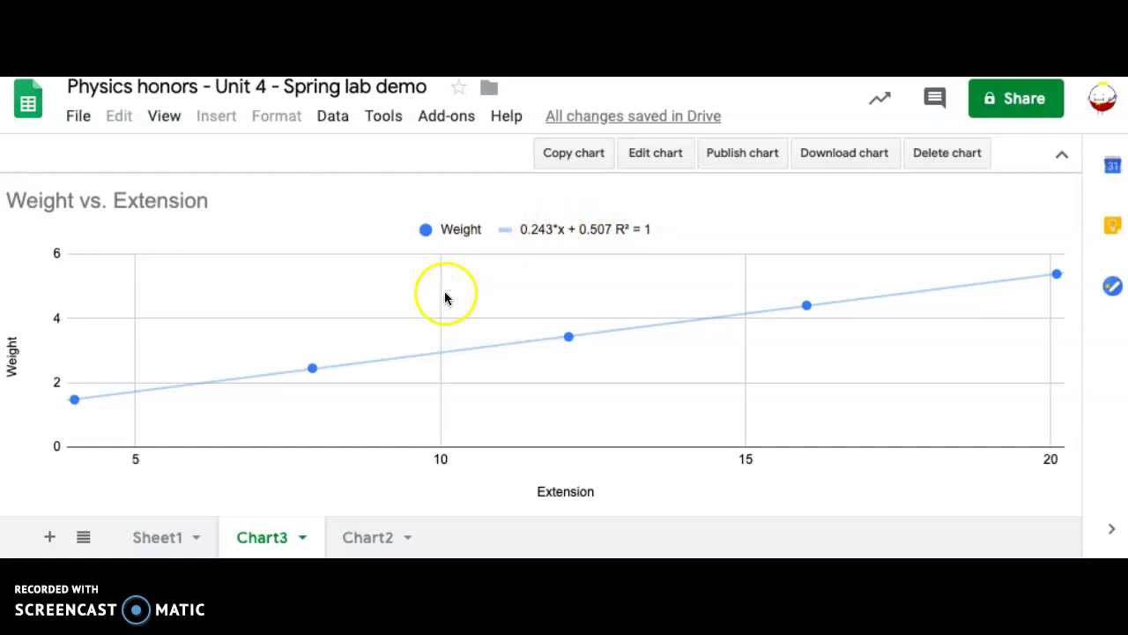
Inspect the Extension formulas in G2, G3 and G4 on Sheet1, glance at Chart3, return to Sheet1
click(170, 533)
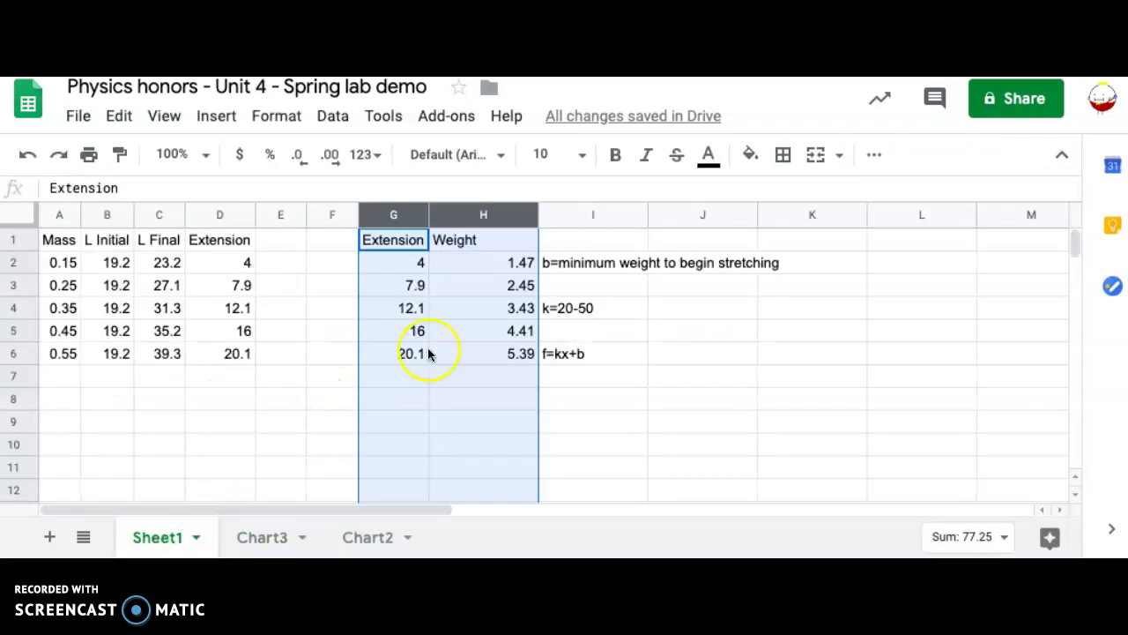
click(469, 378)
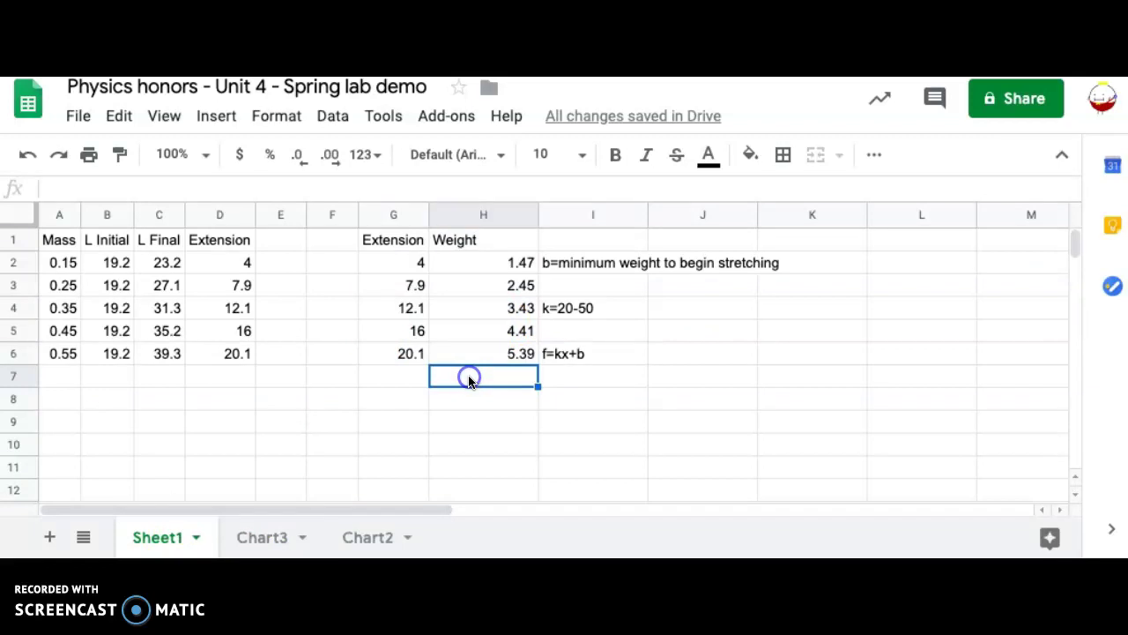
click(397, 272)
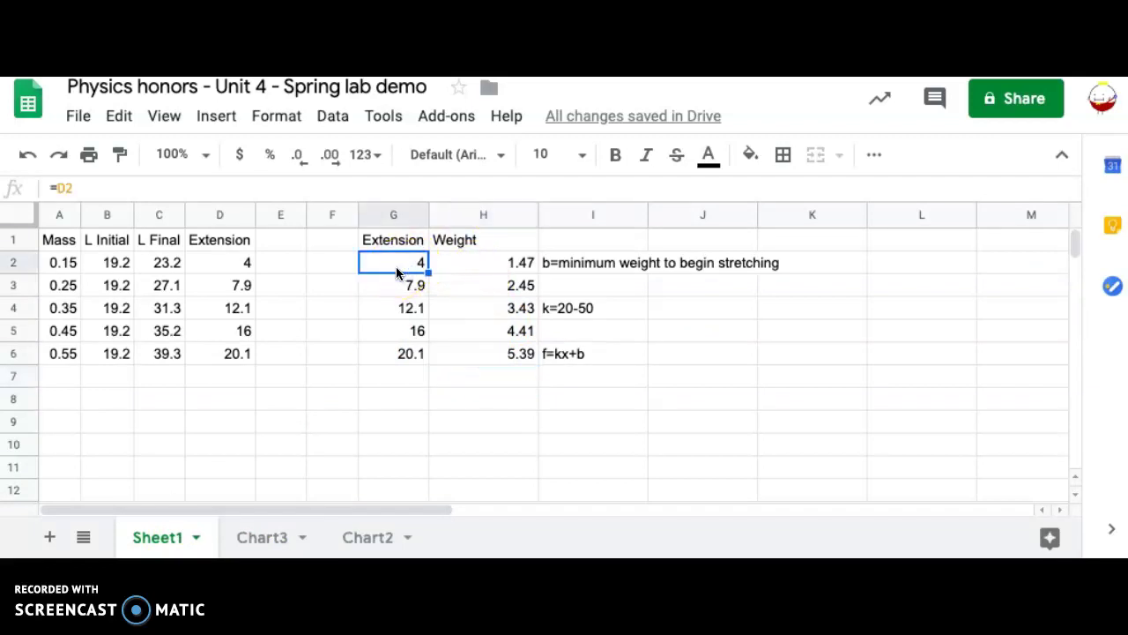
drag(394, 270, 380, 289)
click(380, 287)
click(385, 318)
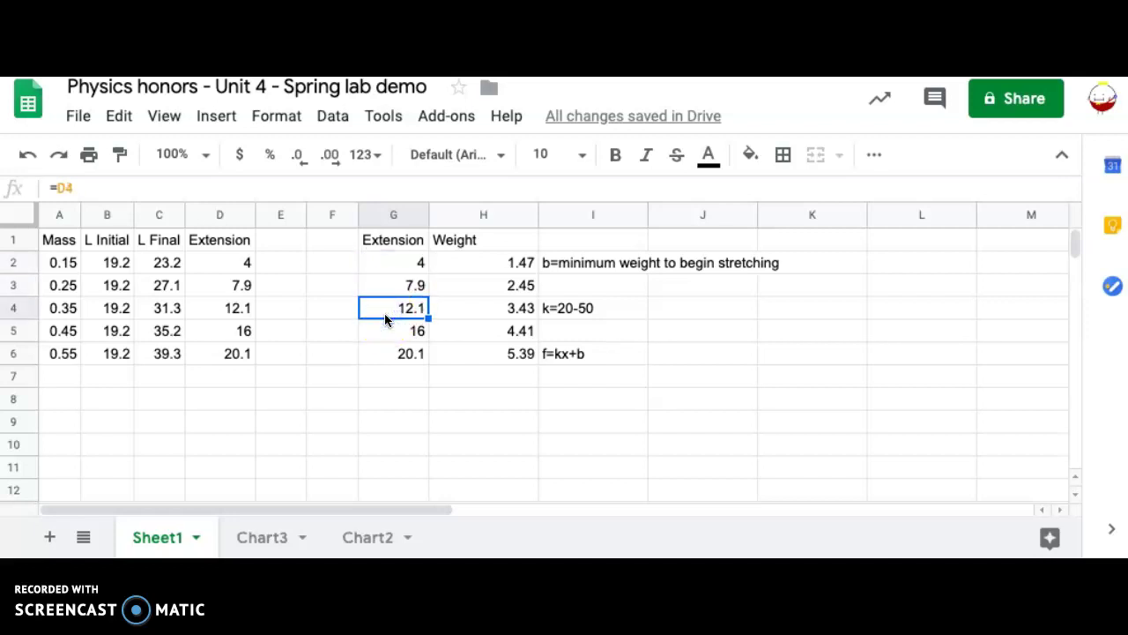
click(385, 263)
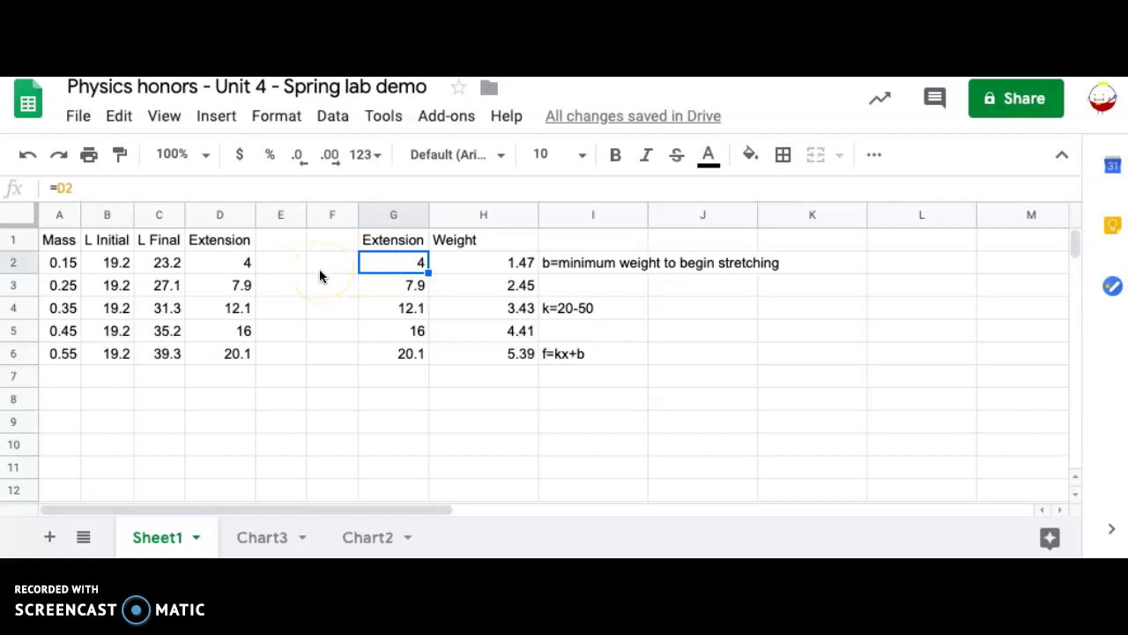
click(254, 540)
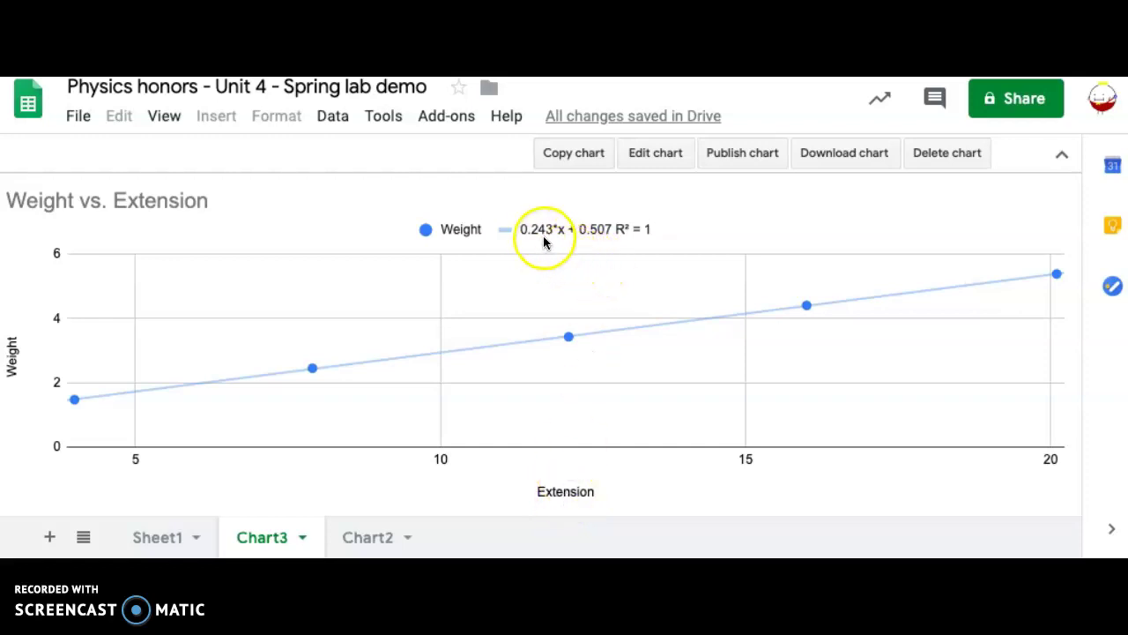
click(153, 538)
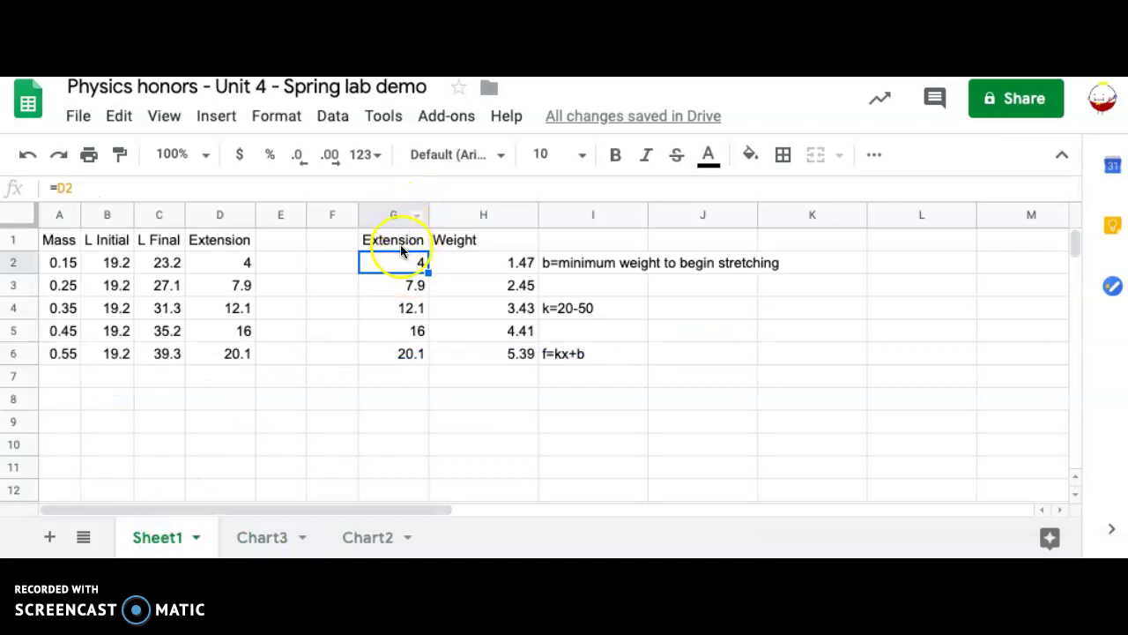
Change G2 to =D2/100 and fill it down to G6, giving 0.04 to 0.201 metres
click(144, 189)
text(/)
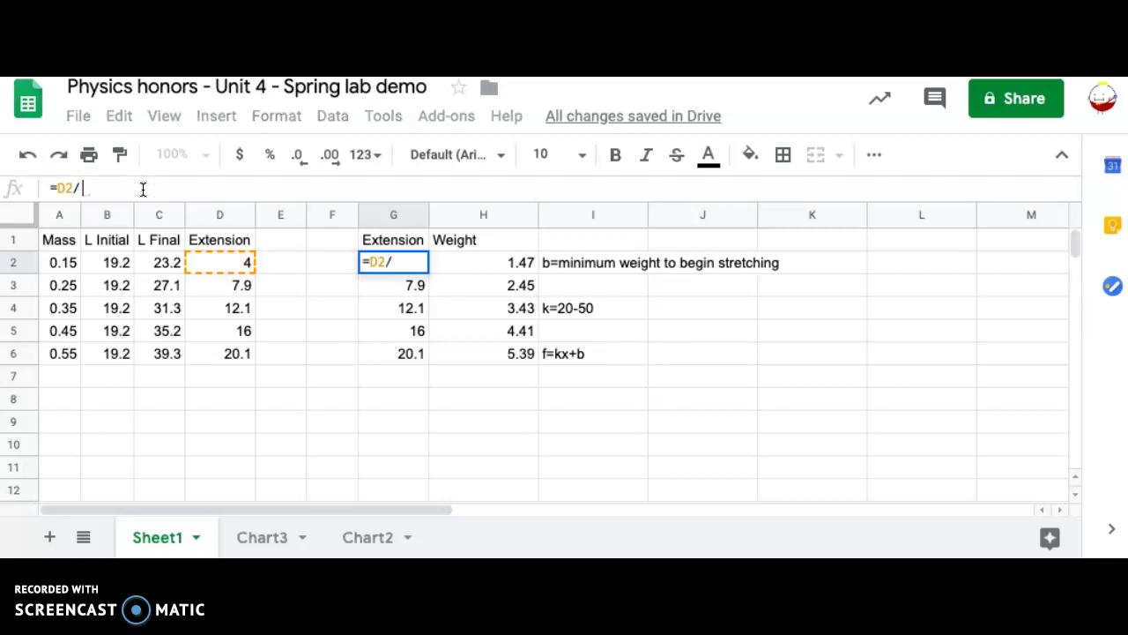
text(10)
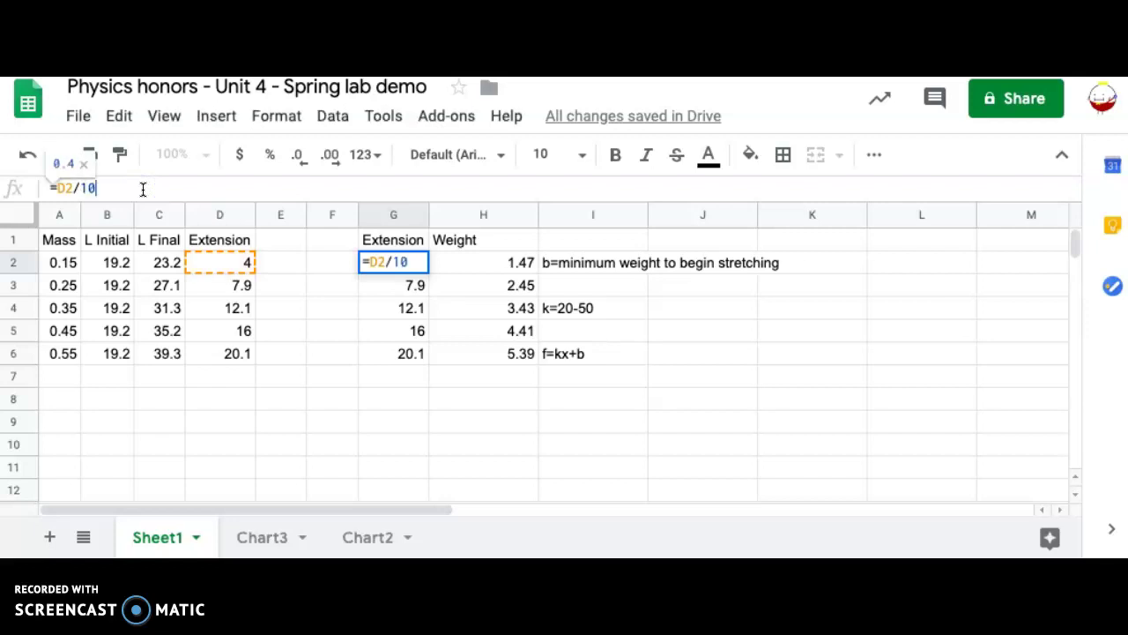
text(0)
key(Return)
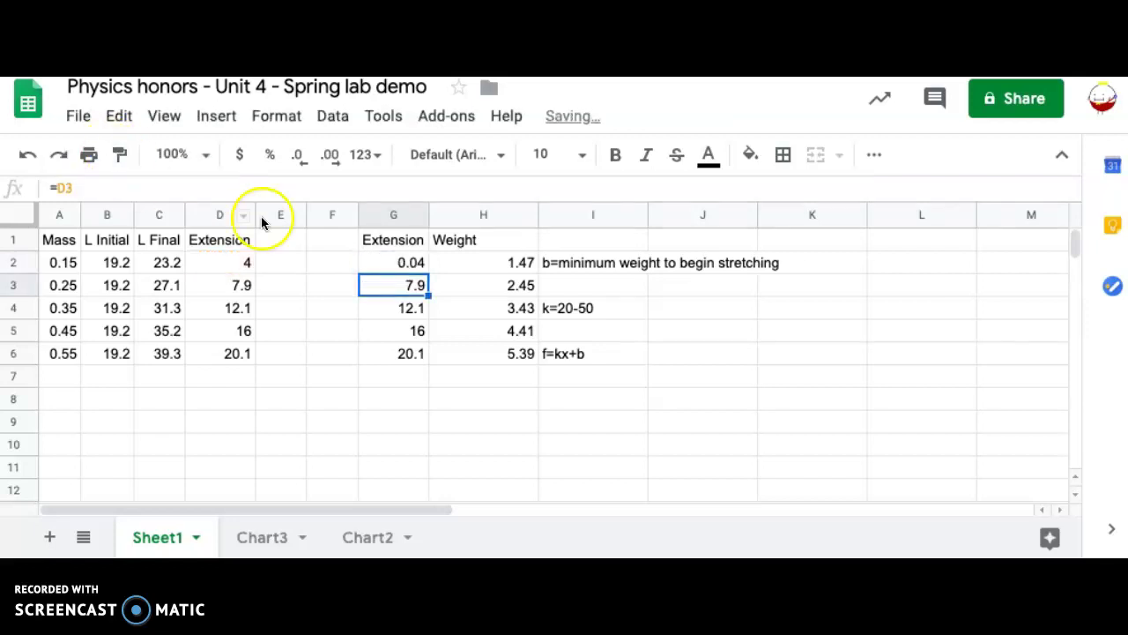
click(410, 263)
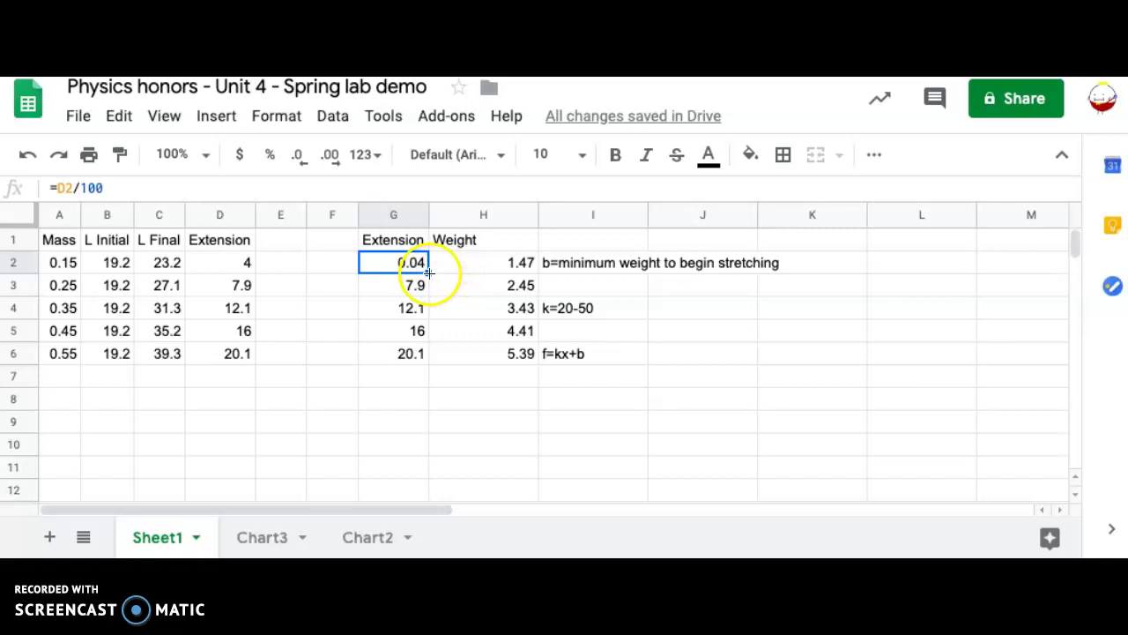
click(430, 273)
drag(429, 273, 429, 354)
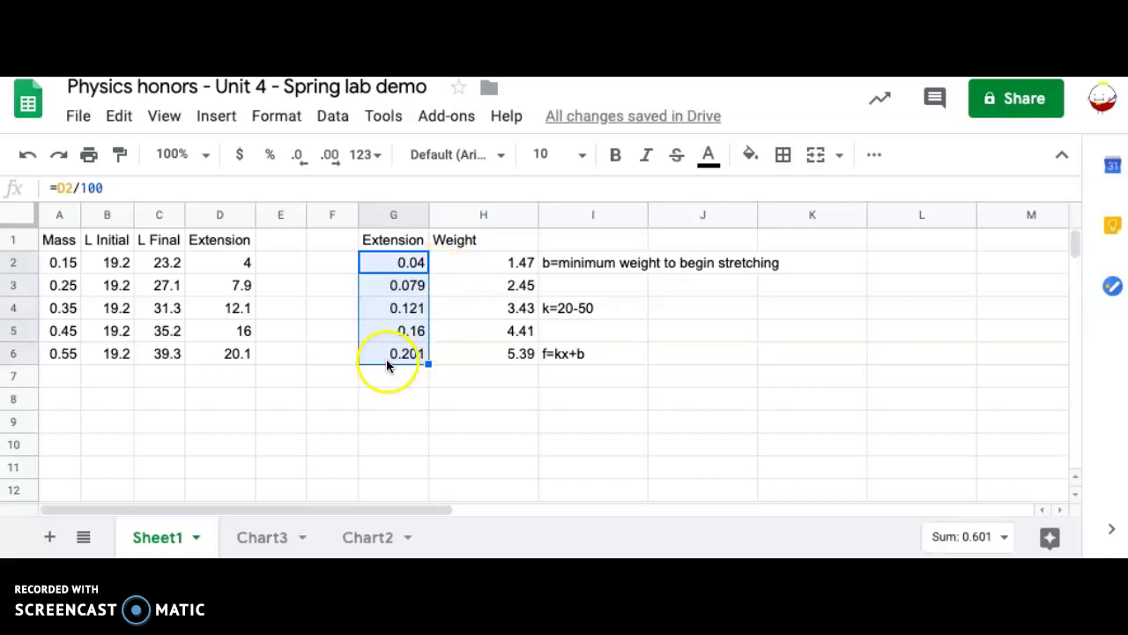
click(386, 350)
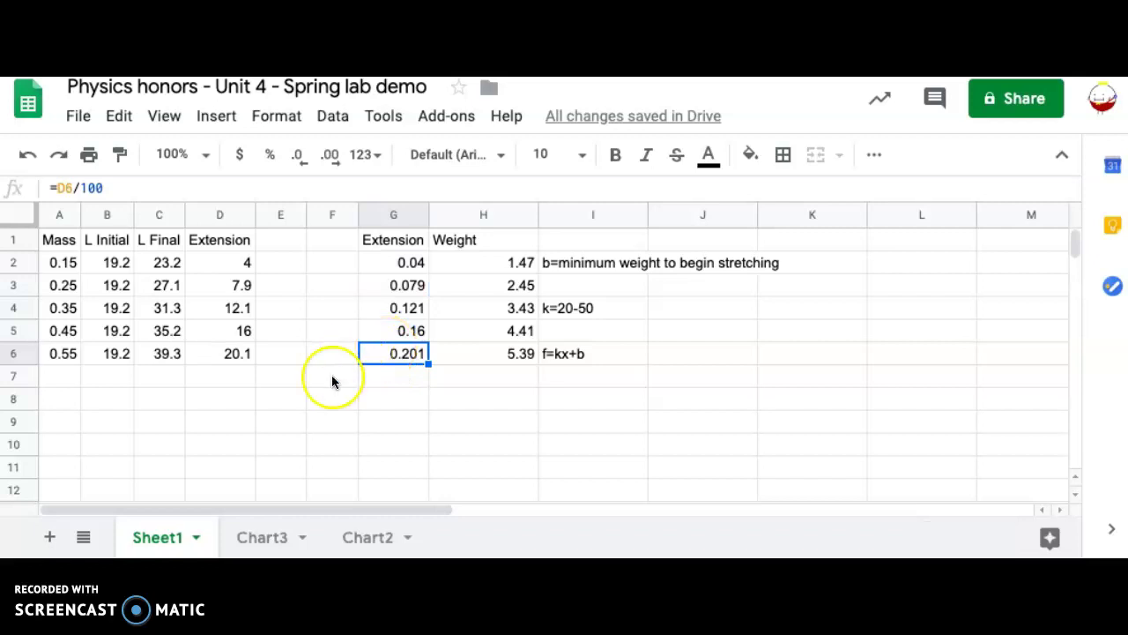
click(265, 541)
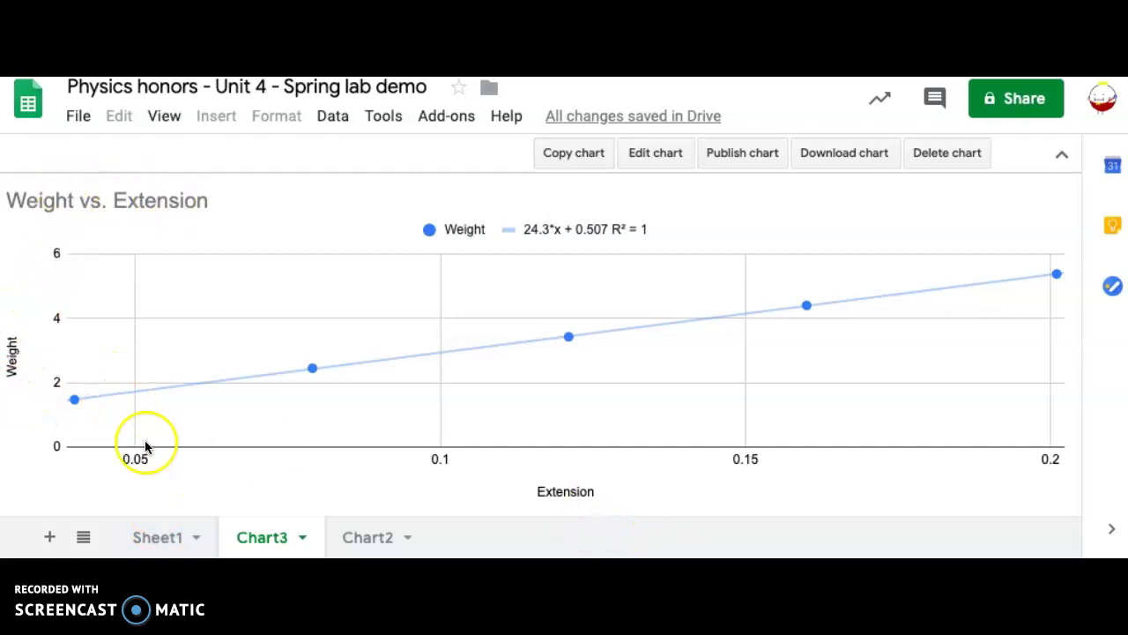
click(161, 544)
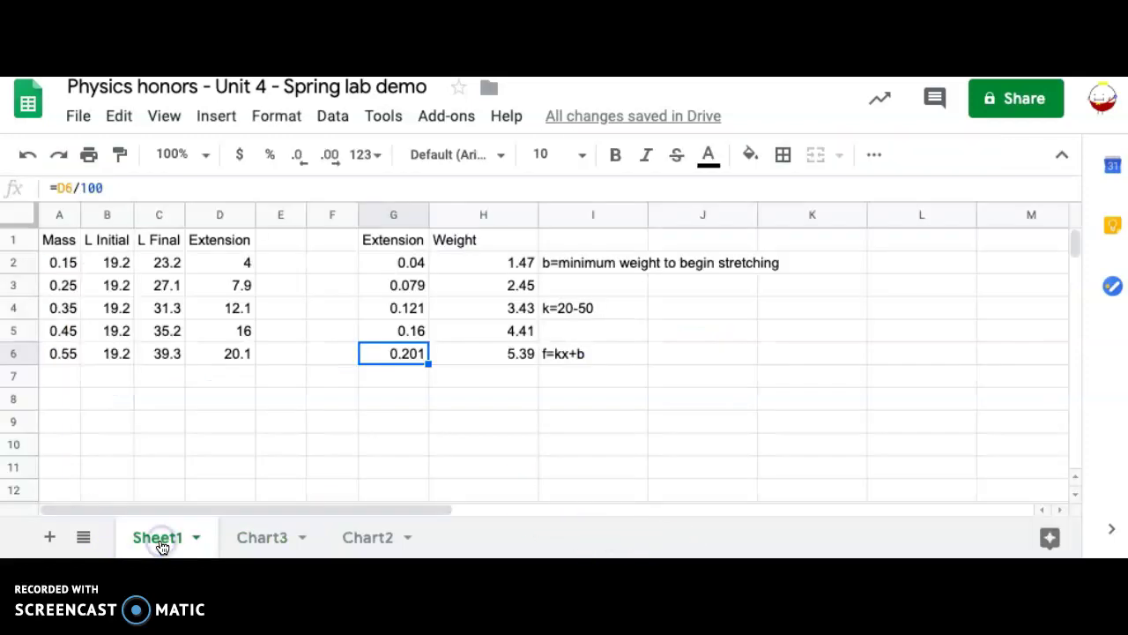
Append ' (m)' to the G1 Extension header and ' (N)' to the H1 Weight header
click(377, 239)
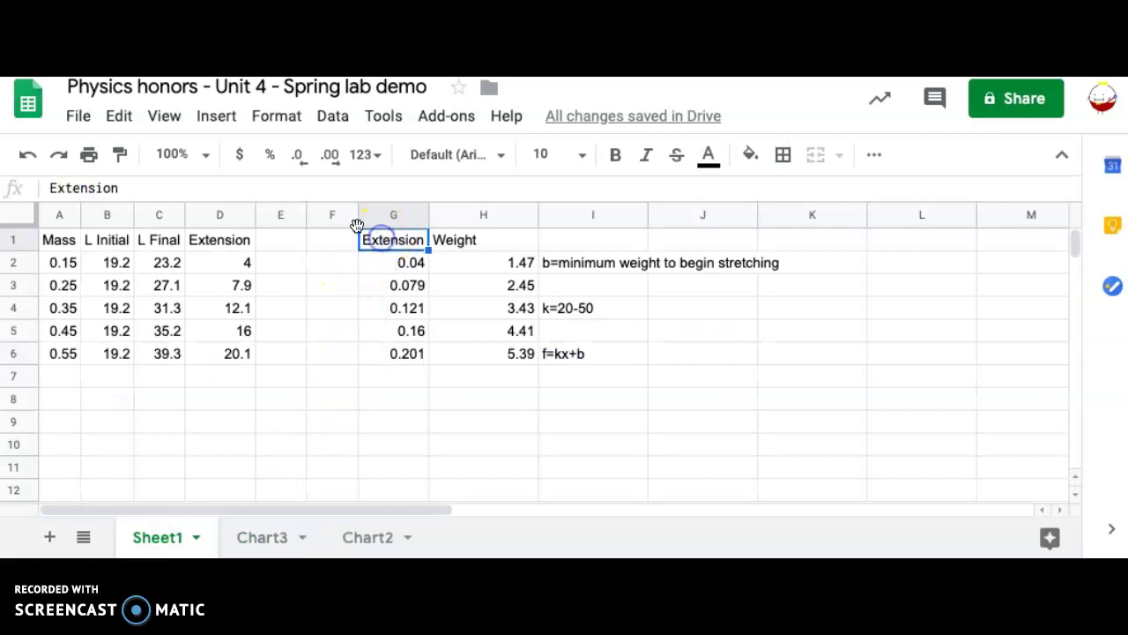
click(216, 186)
text(()
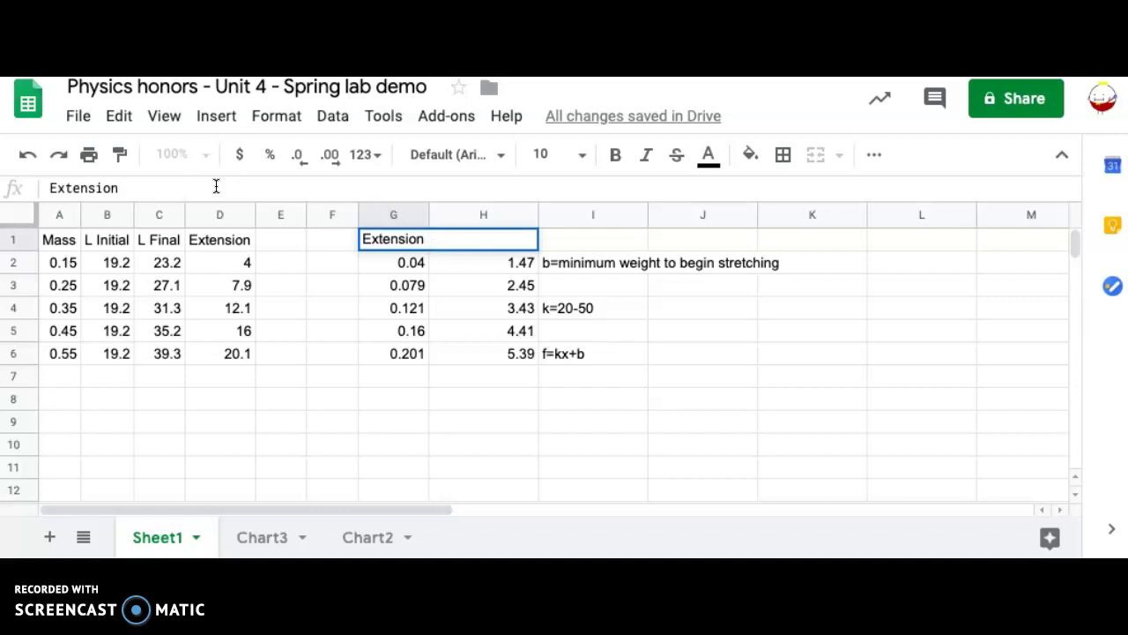
text(m))
click(505, 239)
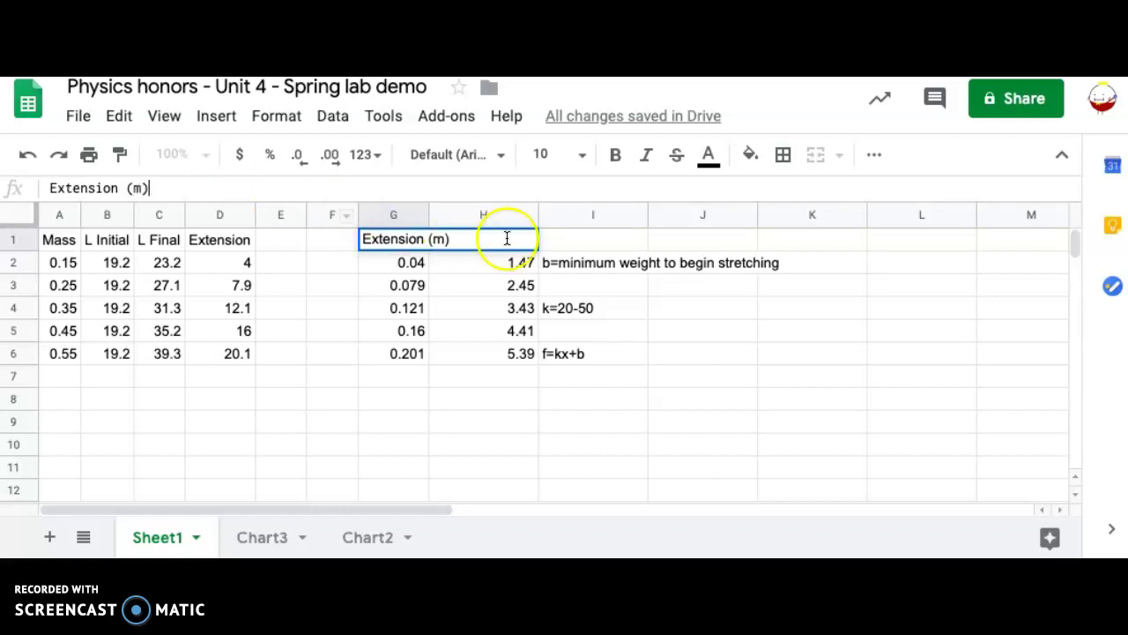
click(385, 186)
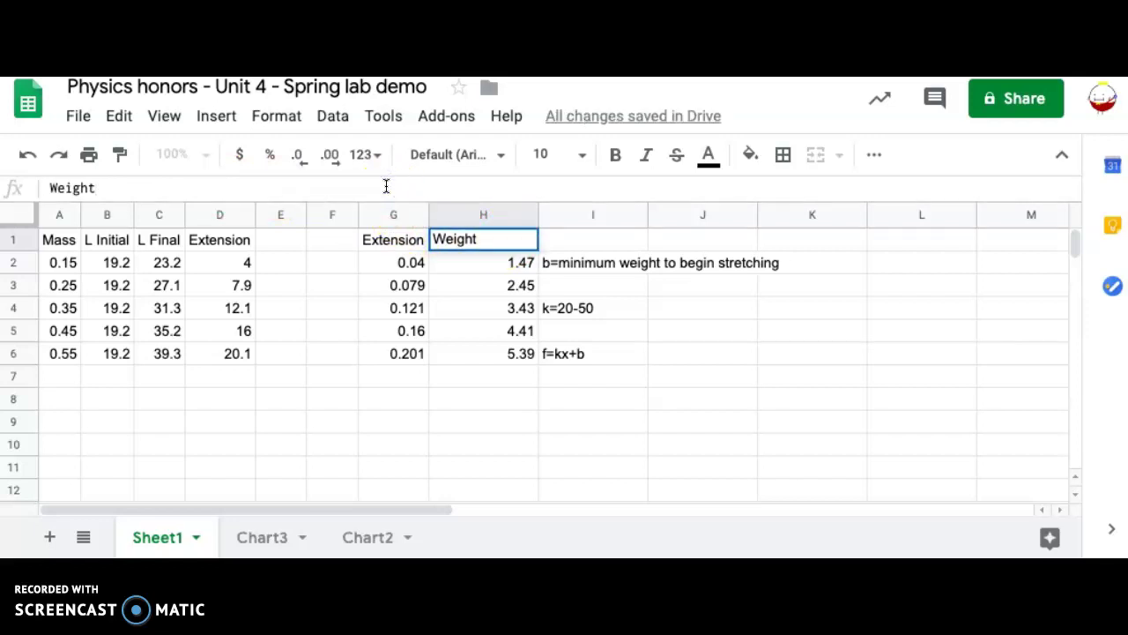
text((N))
key(Return)
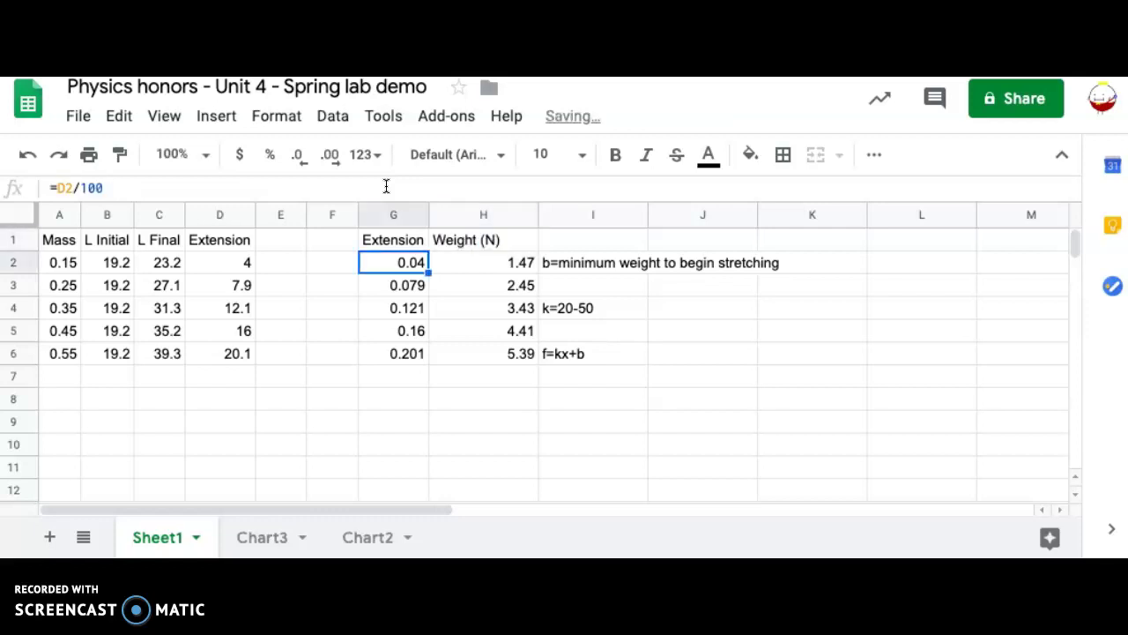
click(258, 540)
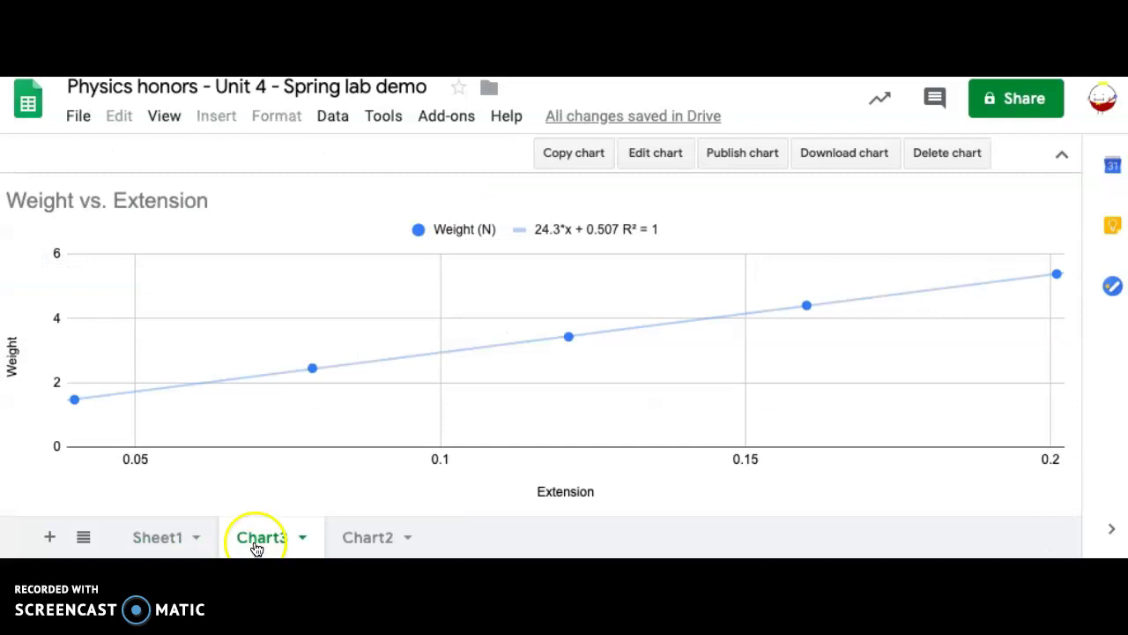
click(170, 539)
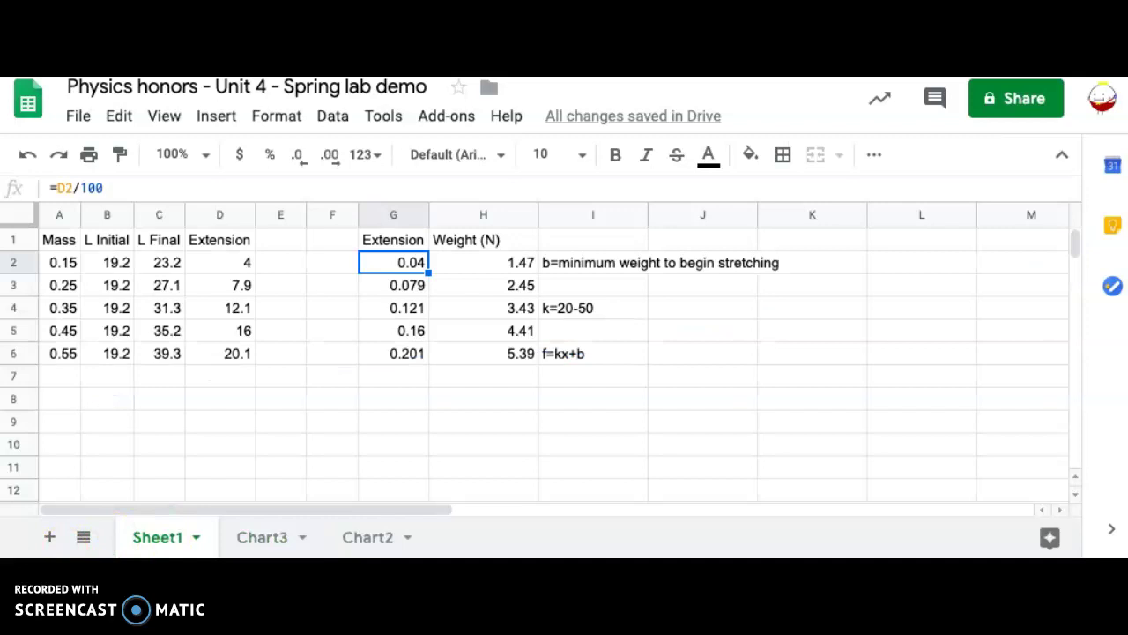